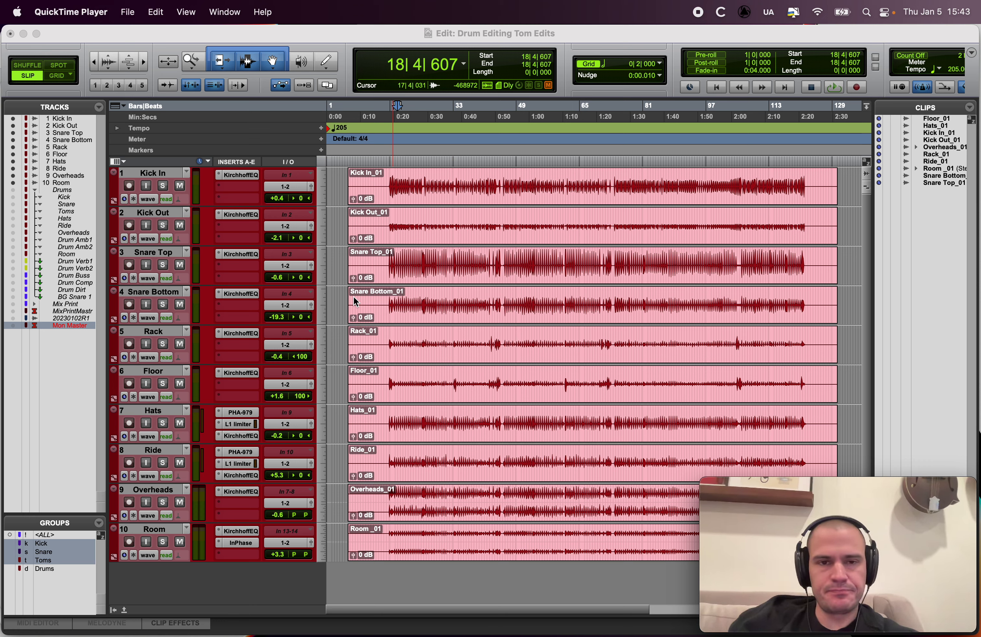
Step: Select the Rack track, then add the Floor track to the selection
click(170, 330)
shift+click(159, 368)
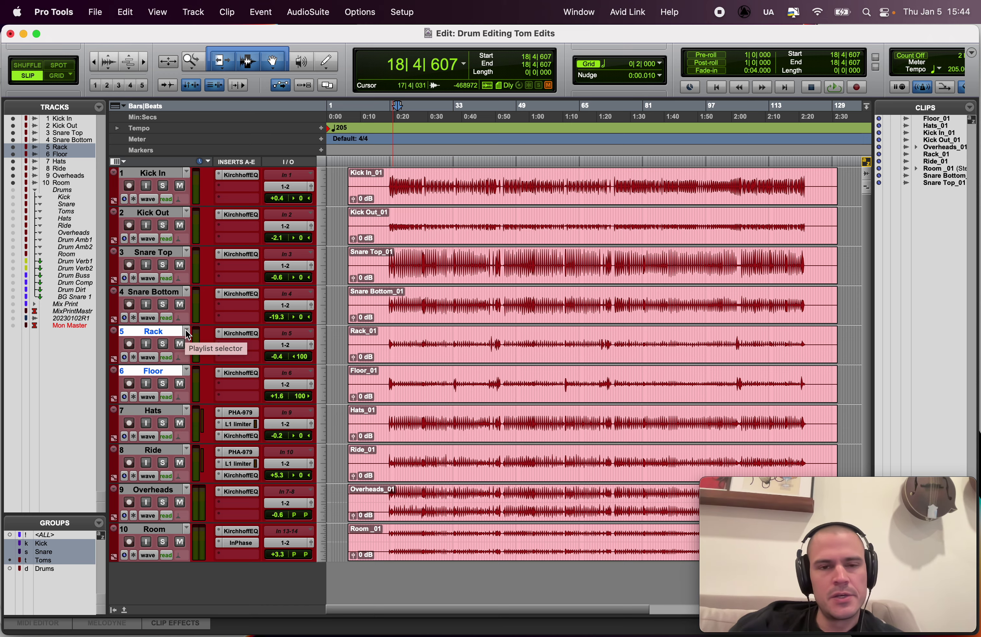
Step: In the mixer, lower Room to -5.7 dB and Ride to -4.6 dB
click(389, 299)
key(super+equal)
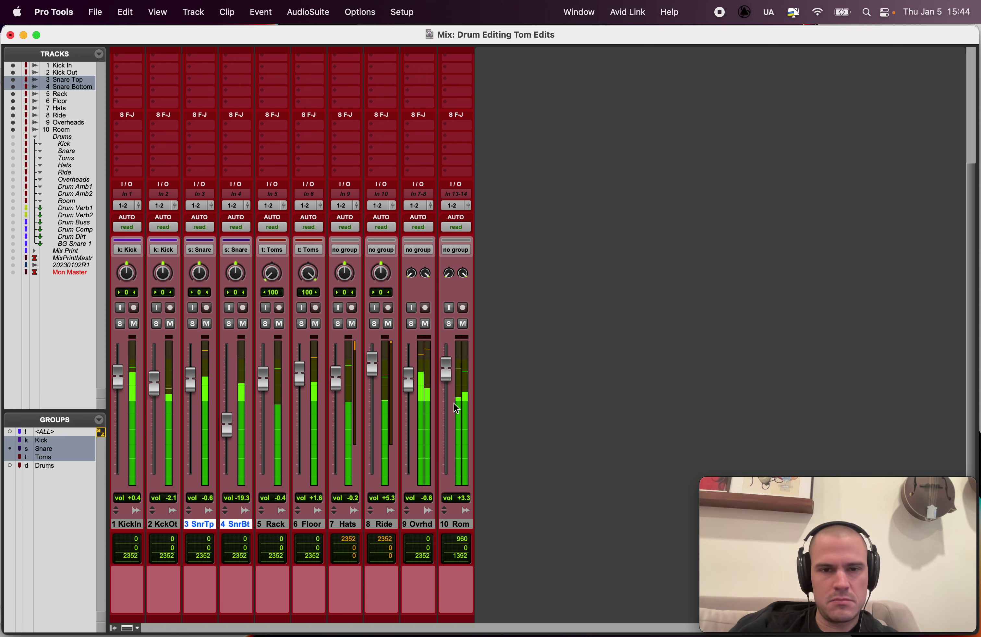
click(450, 382)
drag(452, 387, 452, 410)
drag(373, 370, 334, 398)
Step: Set Hats to -4.9 dB panned left, pan Ride 76 right, and drop Room to -7.8 dB
click(335, 385)
drag(346, 273, 349, 312)
drag(381, 274, 380, 225)
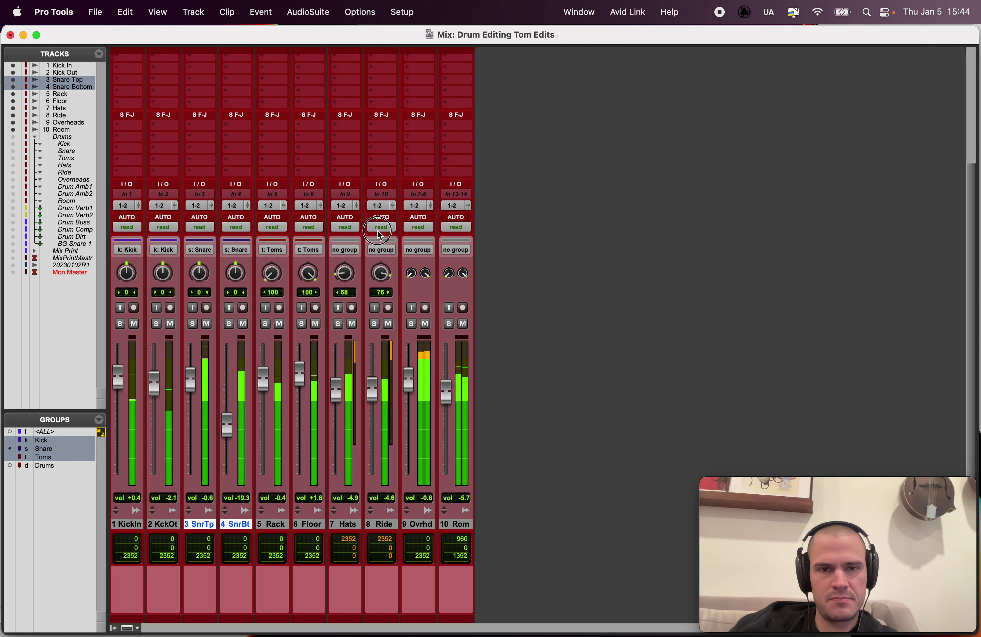
drag(446, 391, 404, 389)
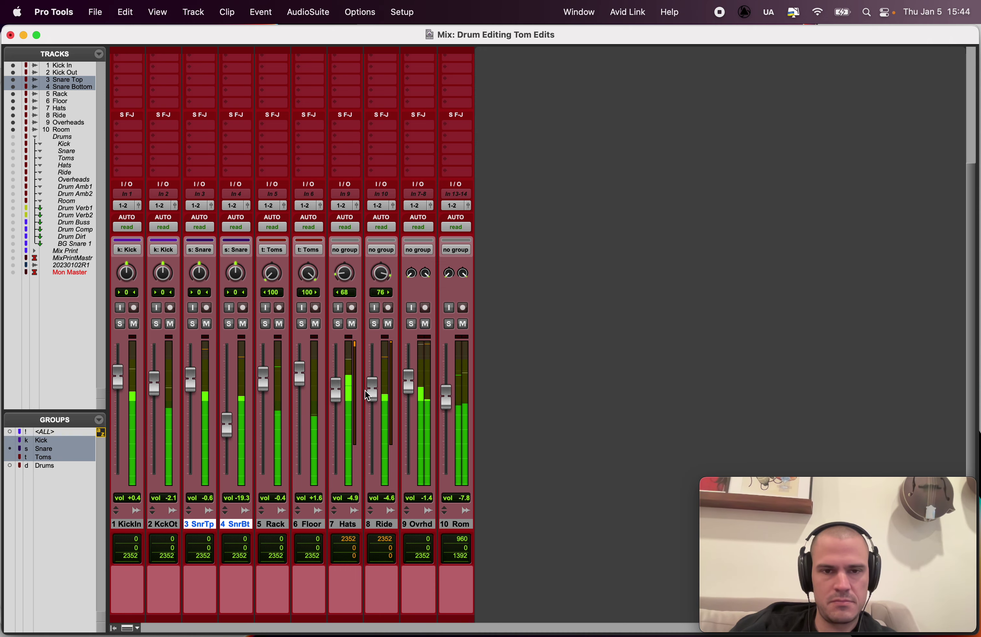
key(super+equal)
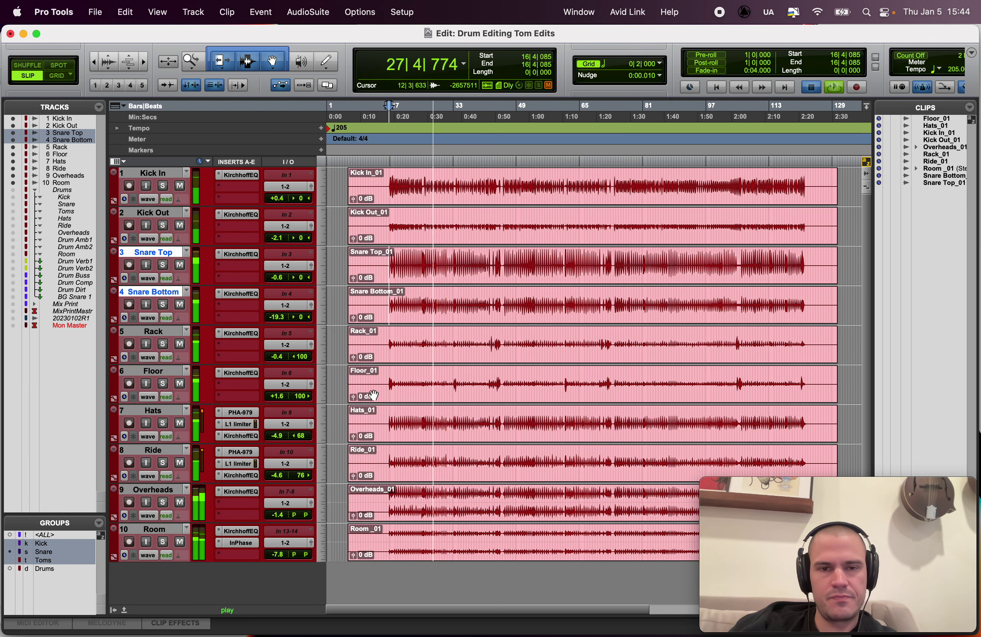
Step: Stop playback and duplicate the Rack and Floor playlists as Rack.01 and Floor.01
key(space)
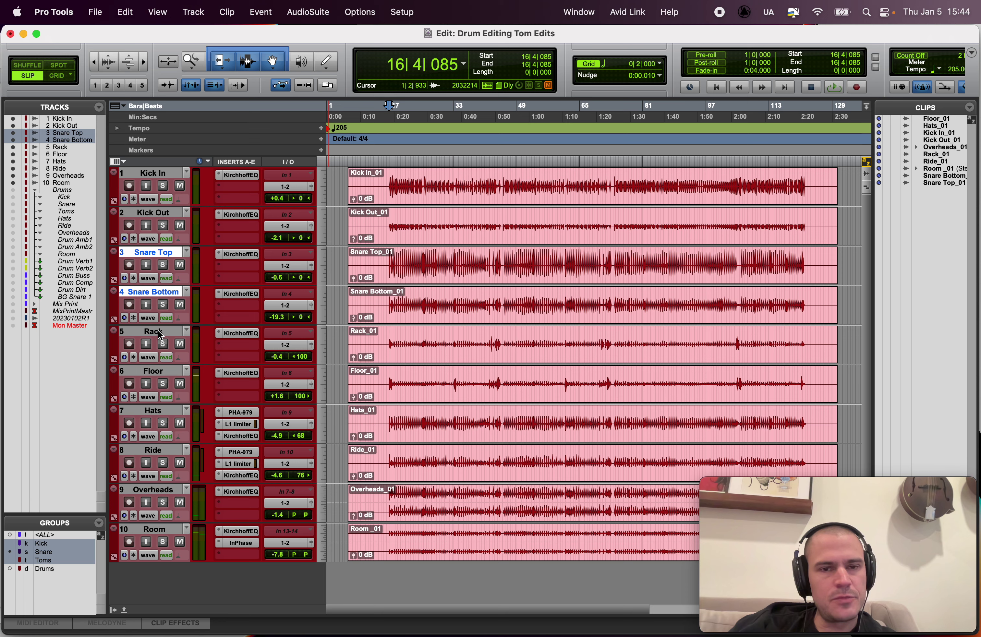
click(161, 334)
shift+click(164, 371)
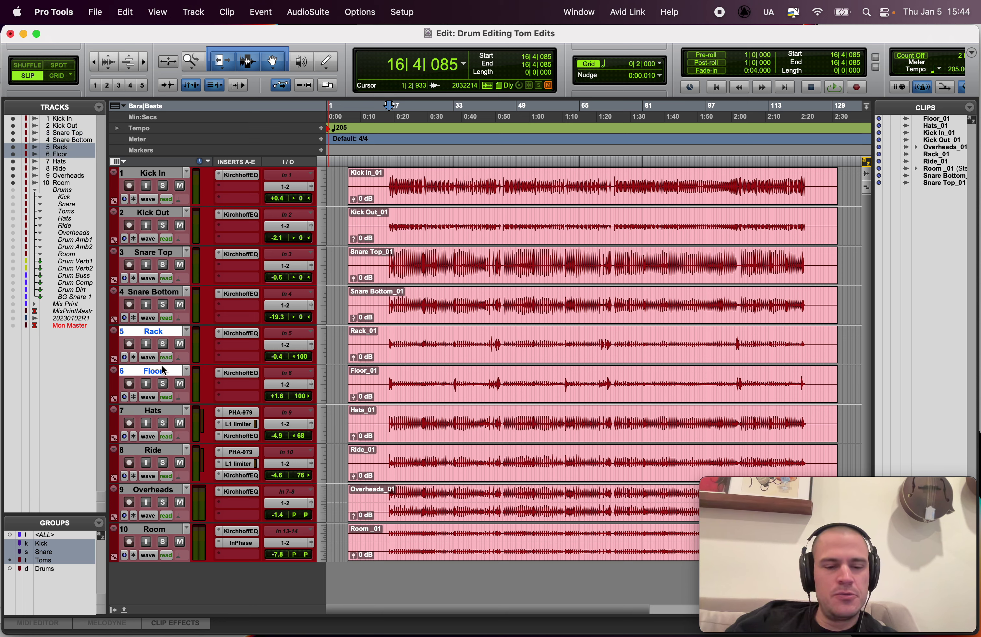
click(187, 335)
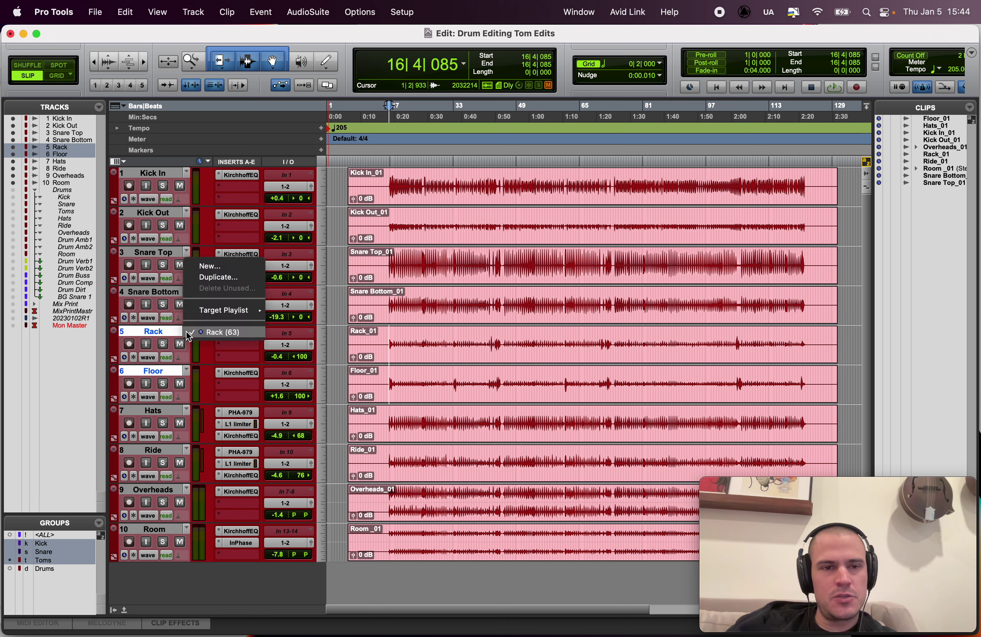
click(206, 278)
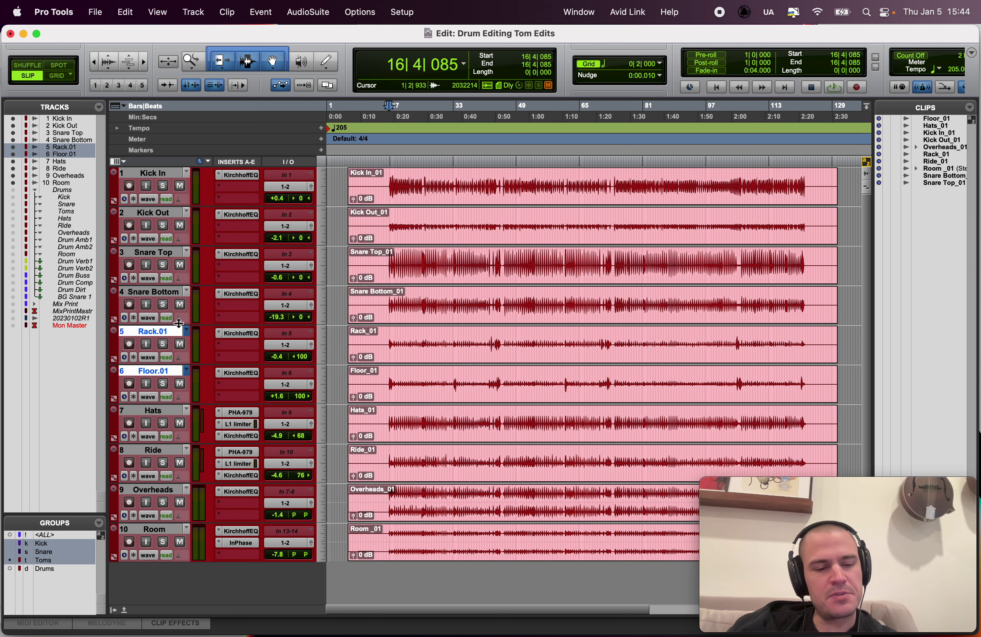
Step: Batch-rename the tom playlists with Find '01' and Replace '02'
key(alt+shift+r)
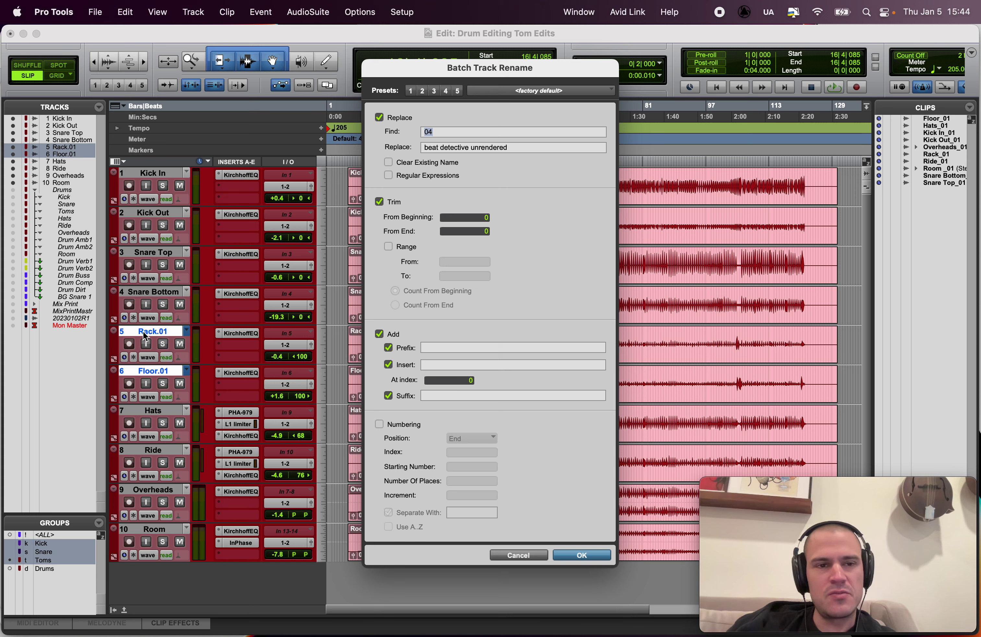
text(01)
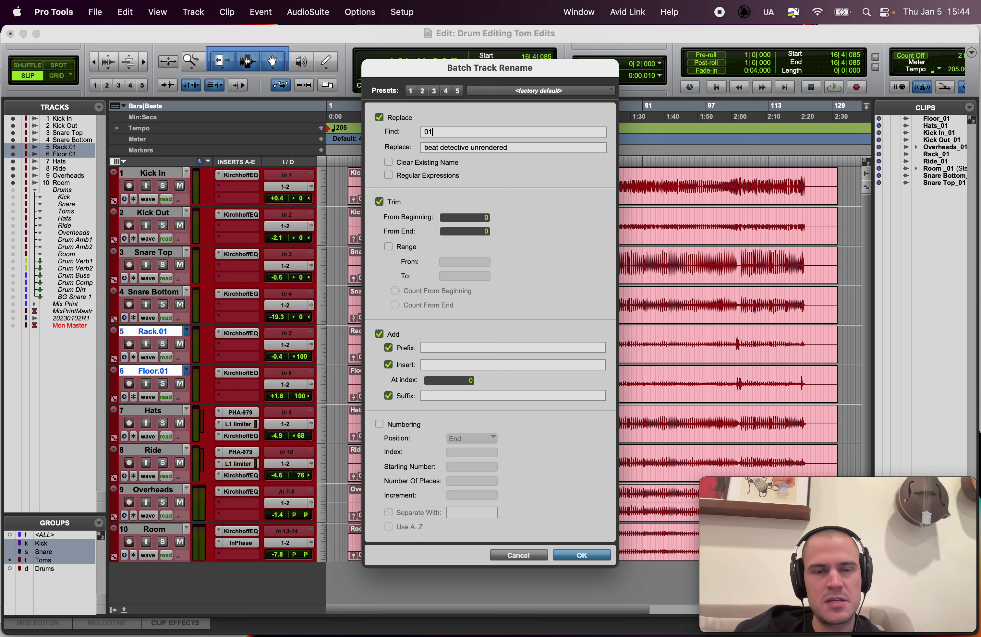
key(Tab)
text(02)
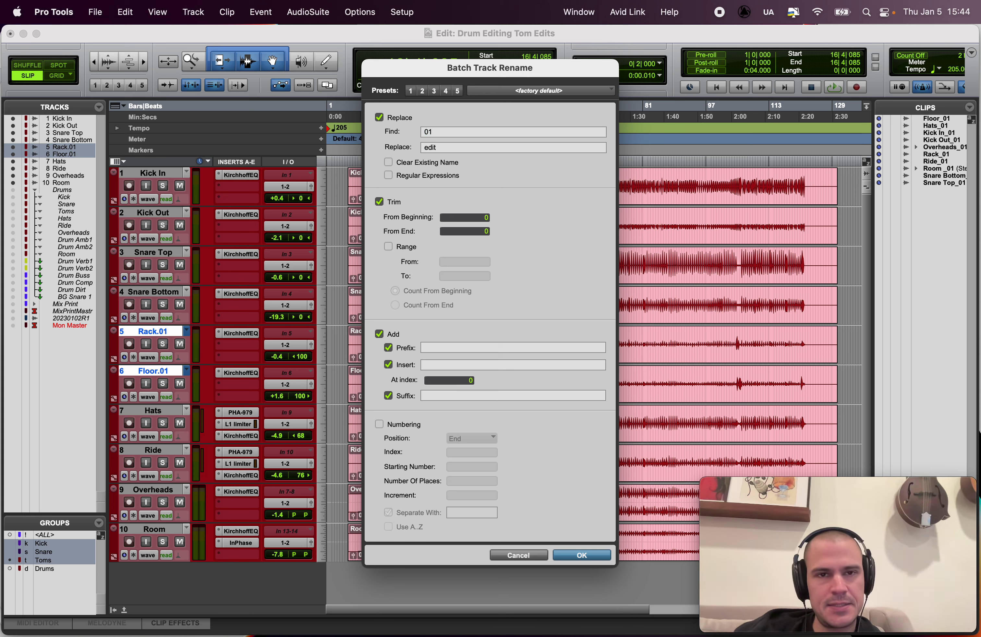
key(Escape)
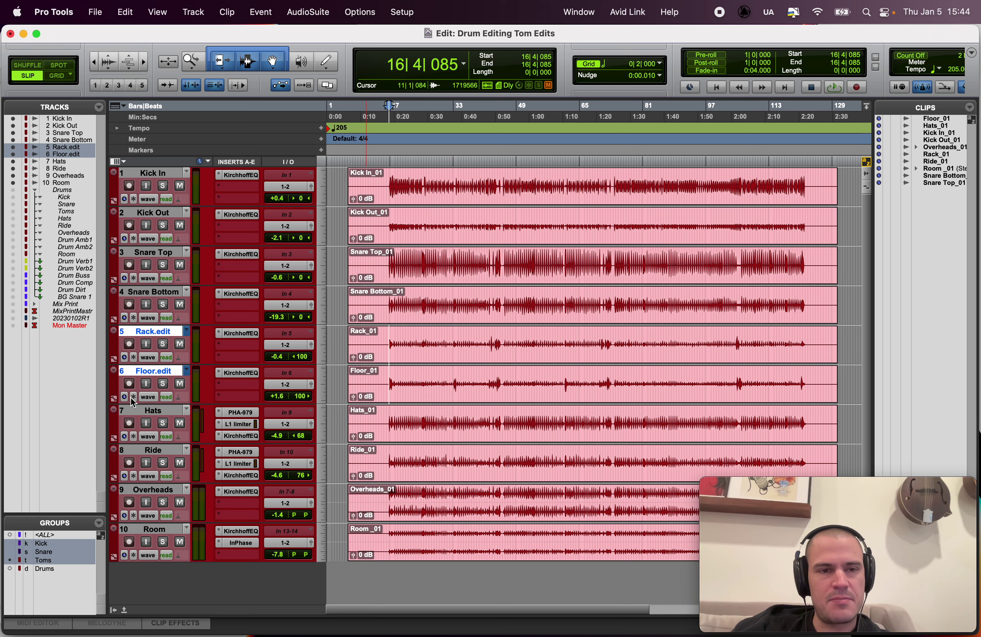
Step: Solo the Rack and Floor edit tracks, enlarge the waveforms, and set medium track height
click(164, 344)
key(super+bracketright)
key(super+bracketright)
key(super+bracketright)
key(super+alt+bracketright)
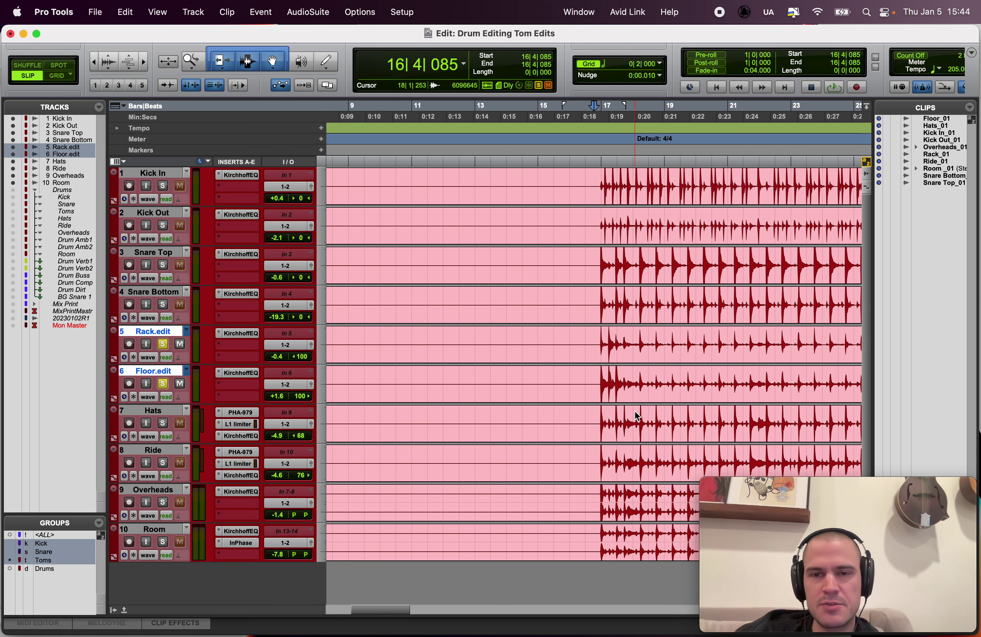
click(325, 352)
click(327, 361)
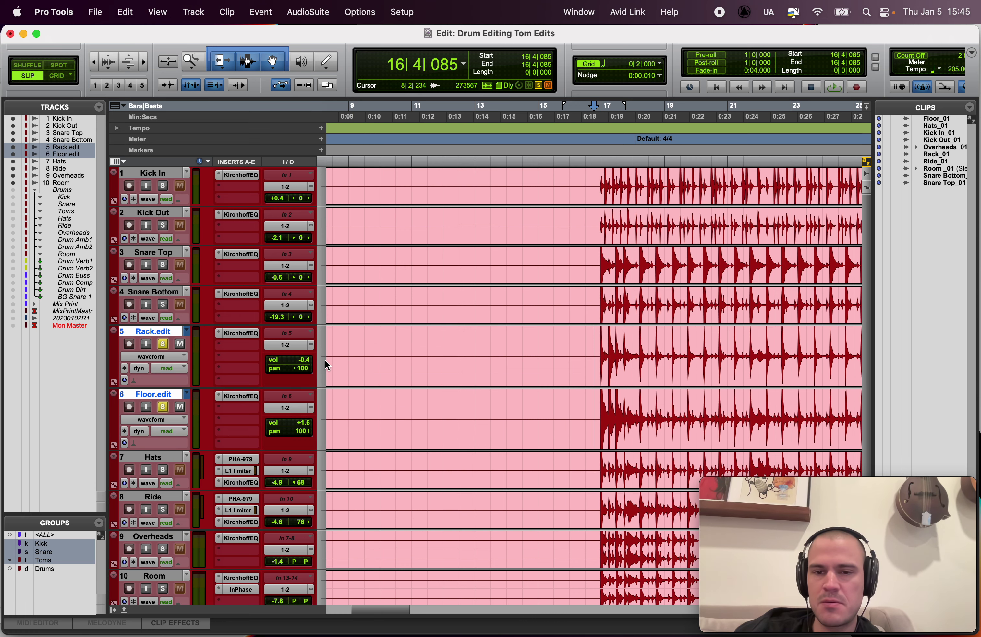
Step: Audition around the first tom hit and set the edit point just before it, near 16|4|775
key(super+bracketright)
key(super+bracketright)
key(super+bracketright)
key(super+bracketright)
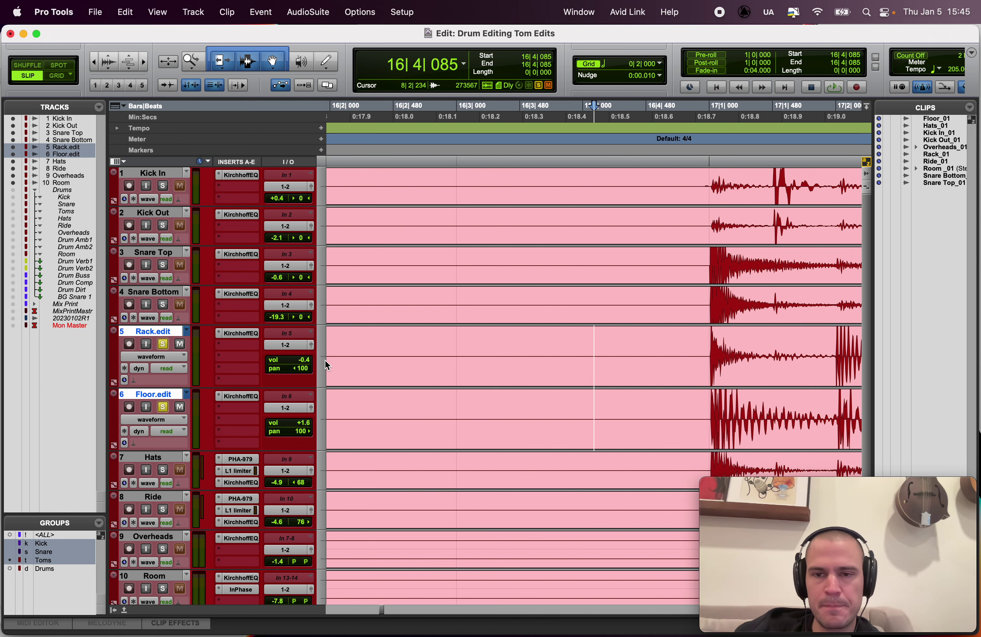
scroll(490, 377, right, 5)
click(375, 345)
key(space)
key(super+bracketleft)
key(super+bracketleft)
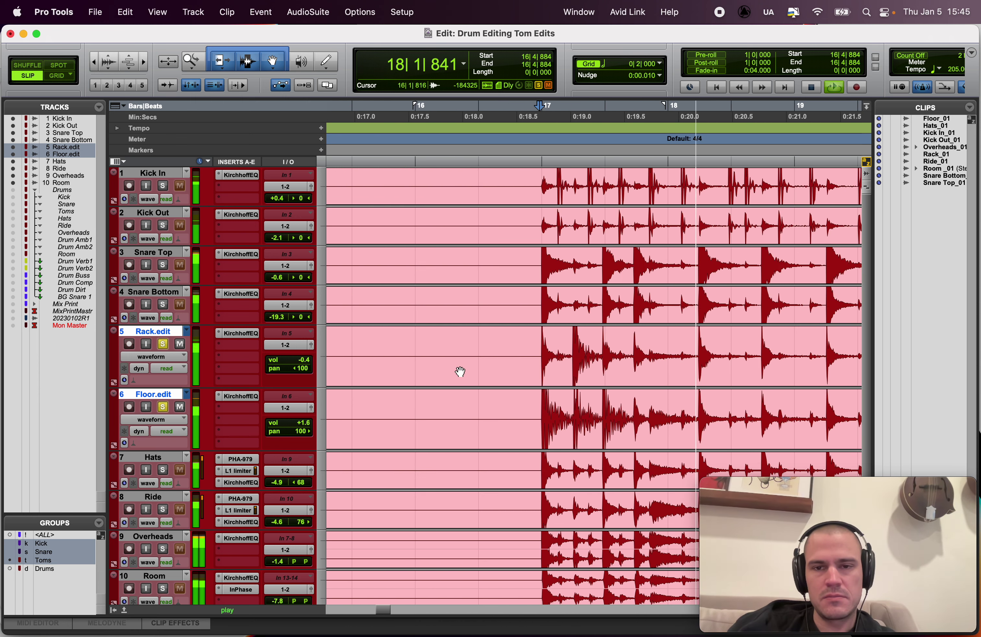
key(space)
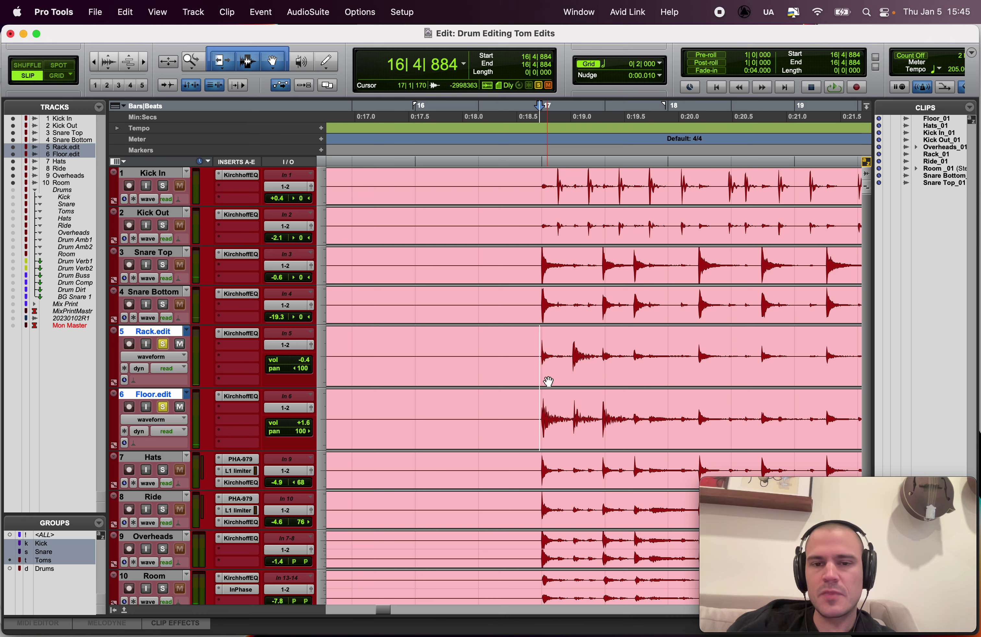
click(536, 401)
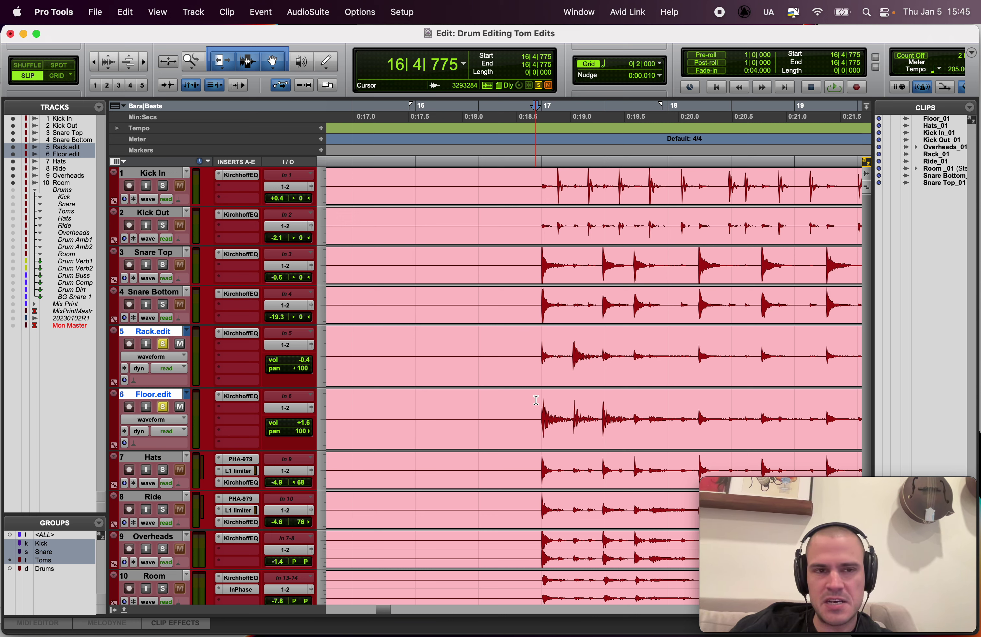
Step: Play briefly from the first tom hit, then zoom out to show bars 1–33
key(space)
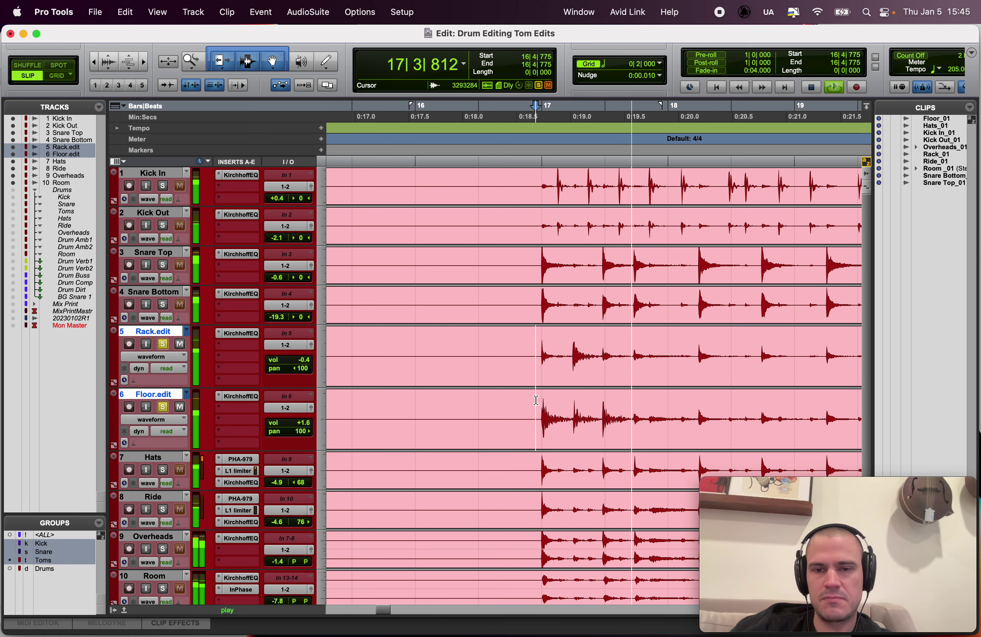
key(space)
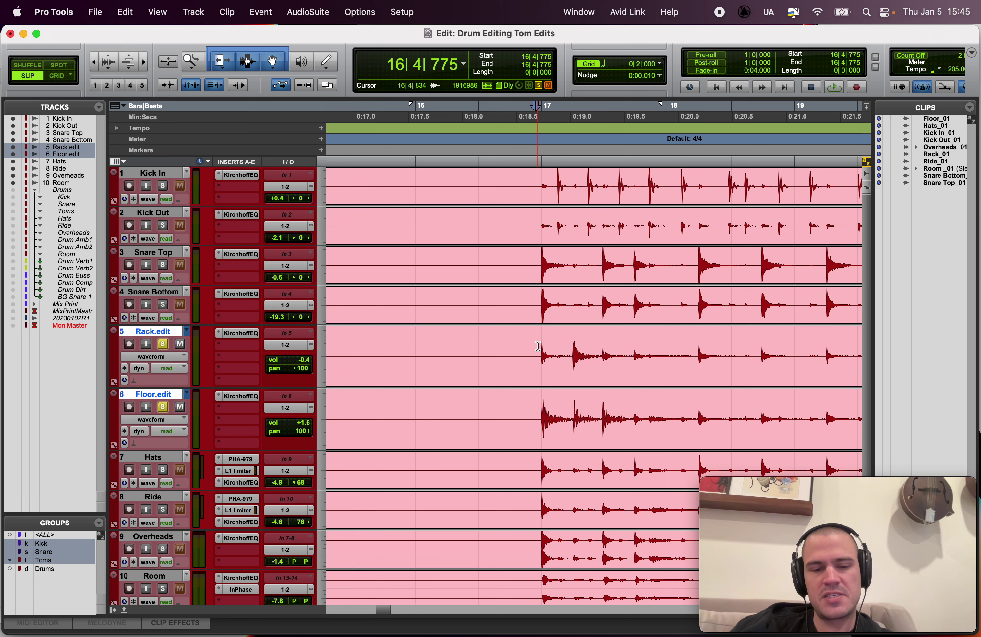
key(r)
key(r)
key(r)
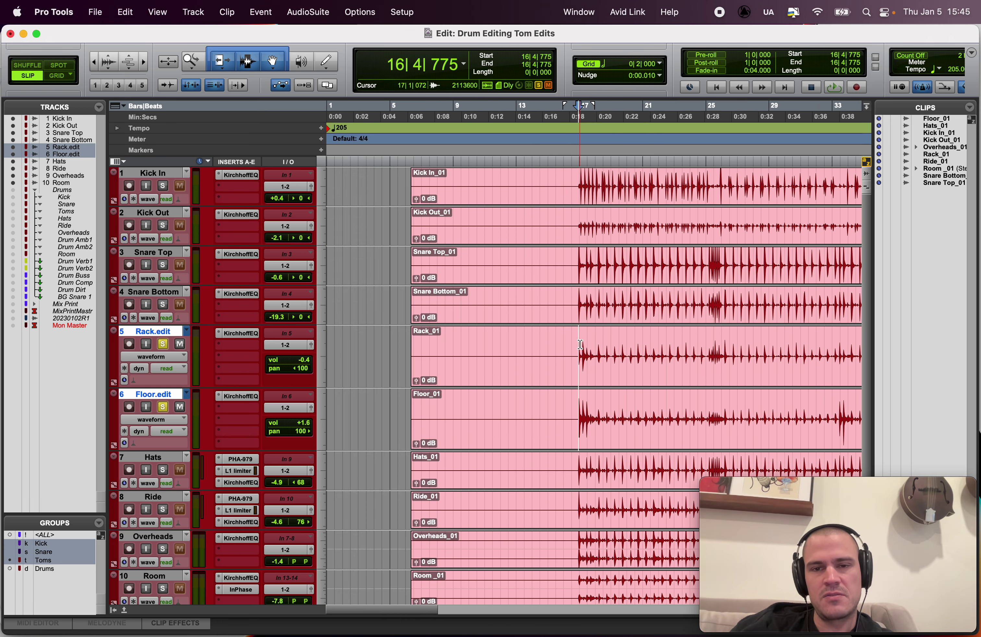
Step: Try trimming the tom clip starts at the edit point and at bar 26, undoing both
key(a)
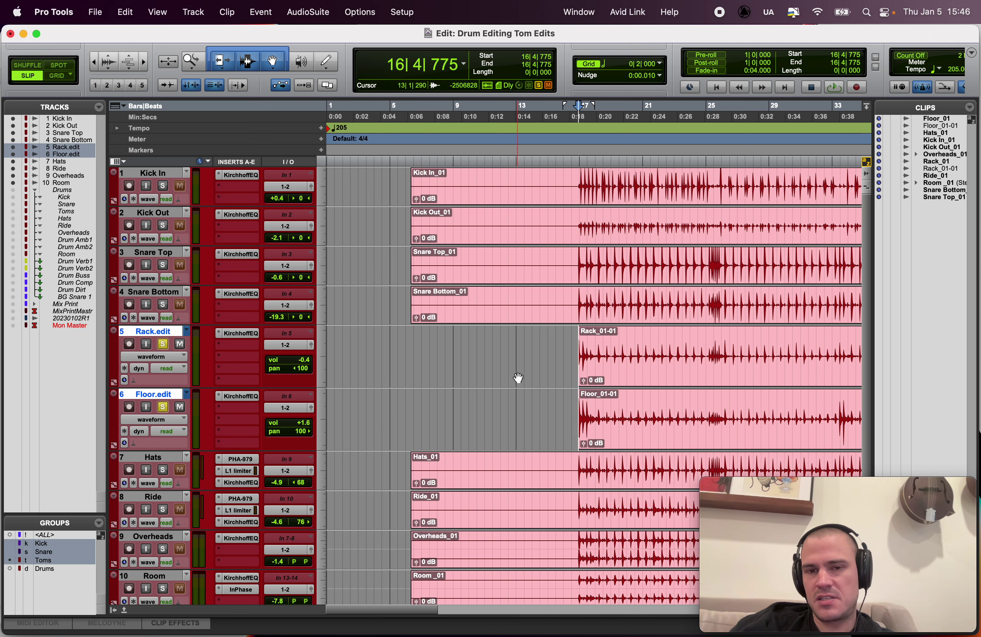
key(super+z)
click(736, 344)
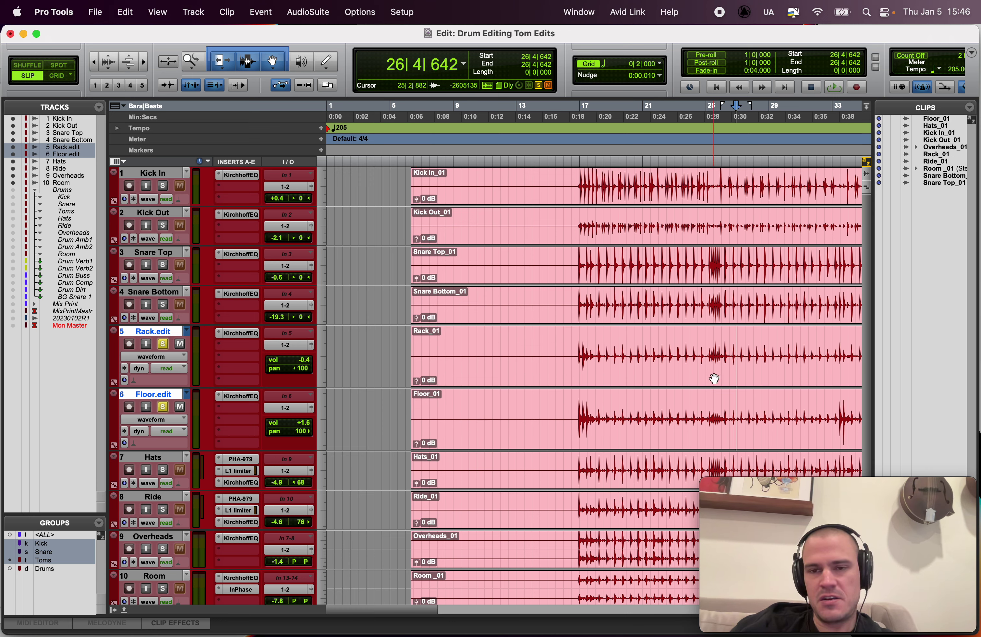
key(a)
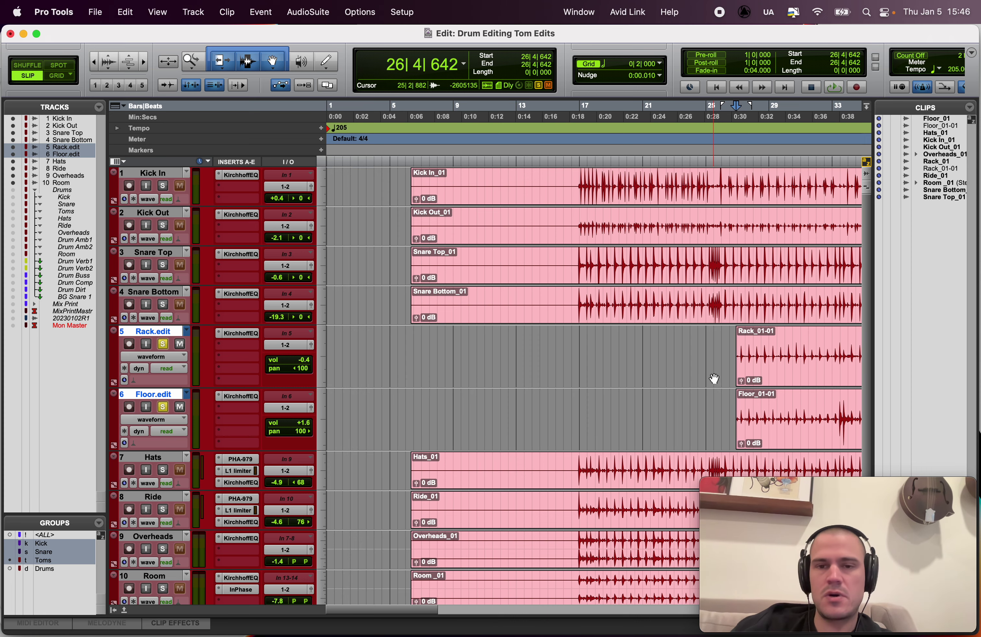
key(super+z)
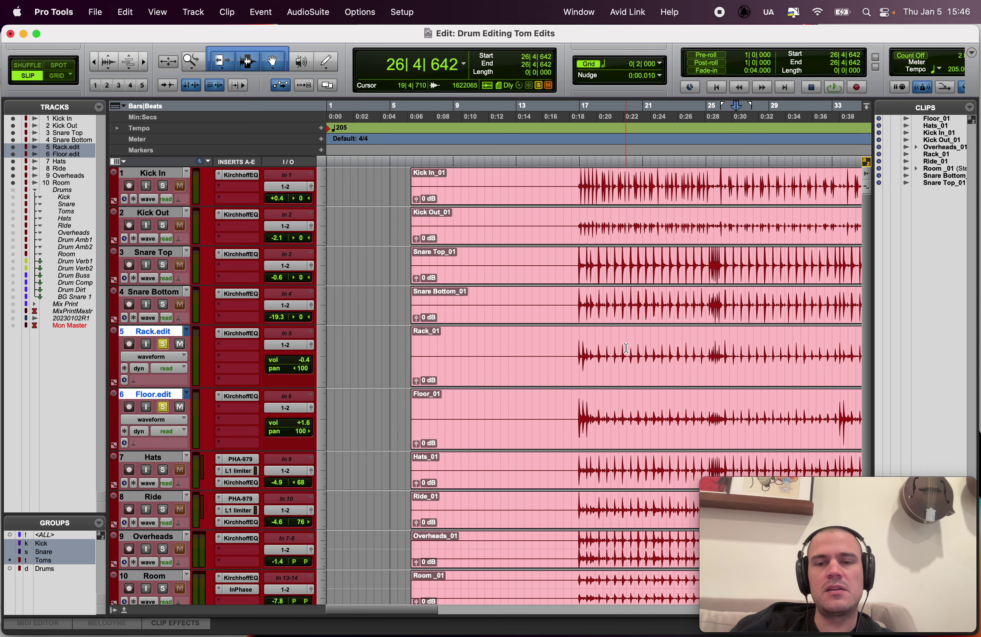
Step: Split the tom clips at bar 19 and trim the second pieces to start at bar 23
click(626, 348)
key(super+e)
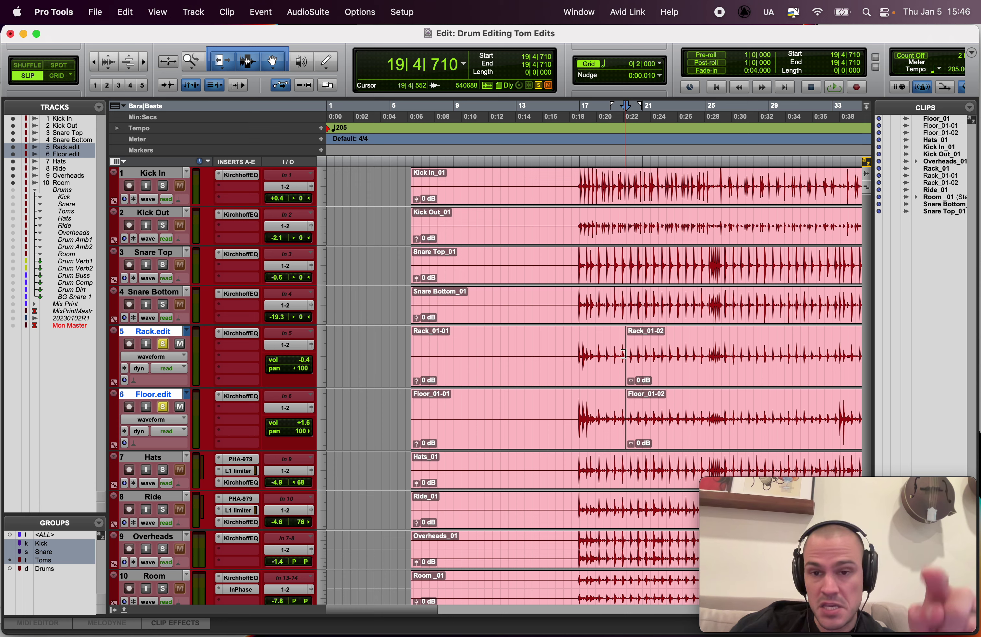
click(685, 347)
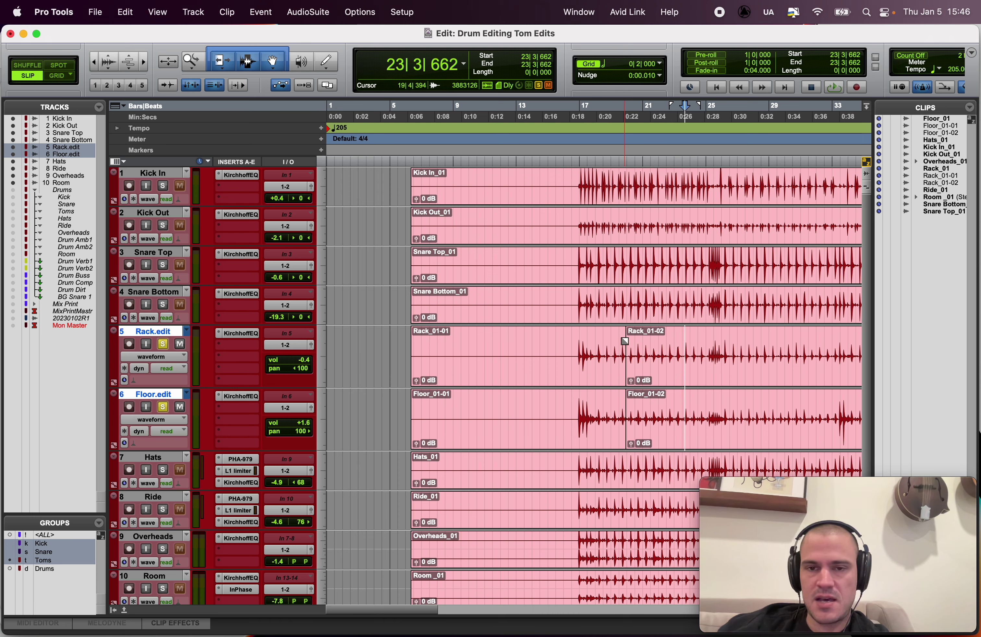
key(a)
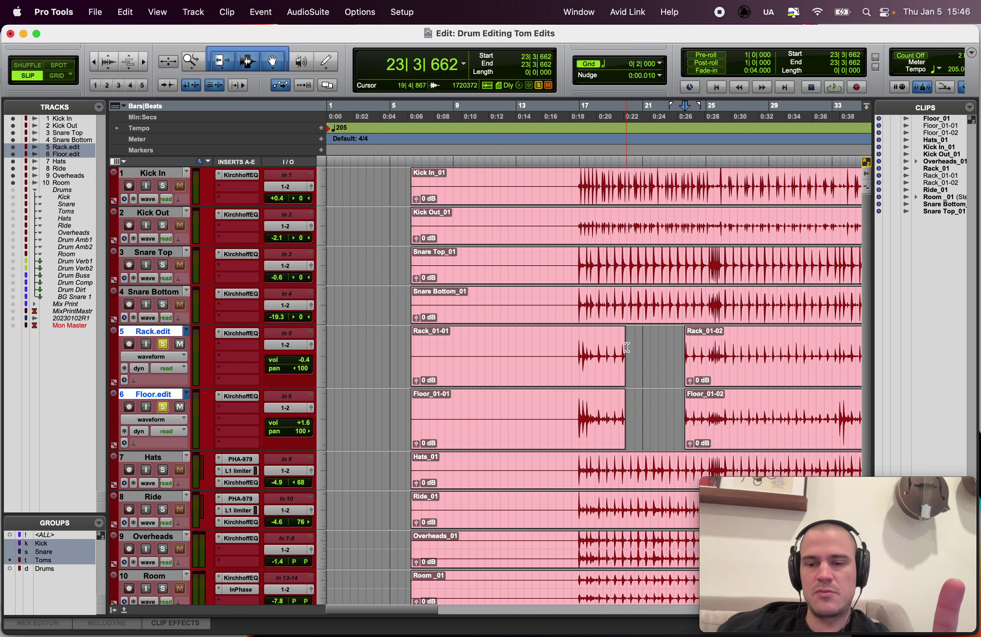
Step: Restore the whole tom clips and trim them to start at the first hit near bar 17
key(super+z)
key(super+z)
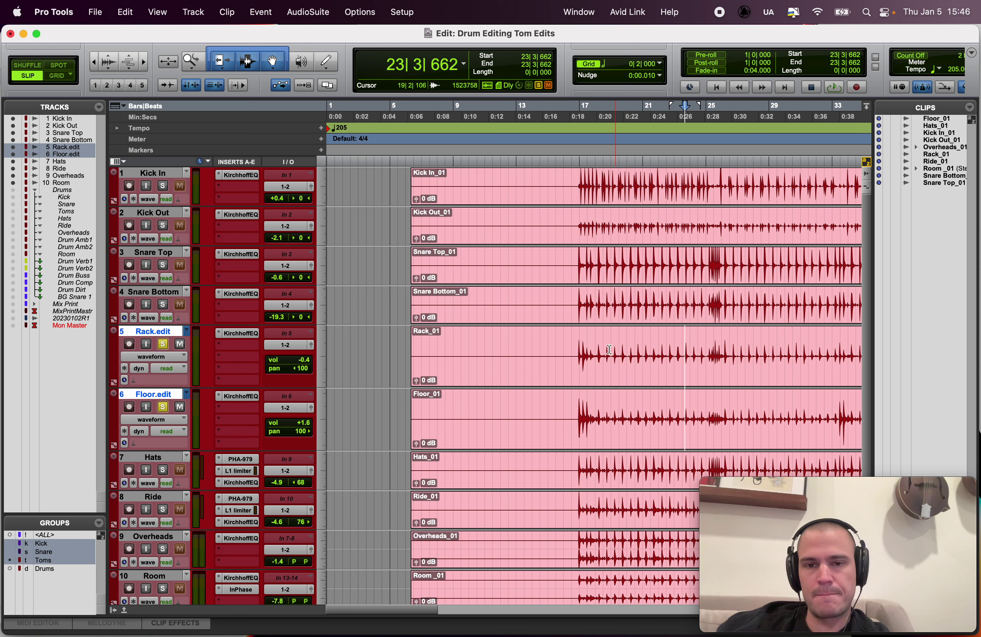
click(581, 344)
key(super+bracketright)
key(super+bracketright)
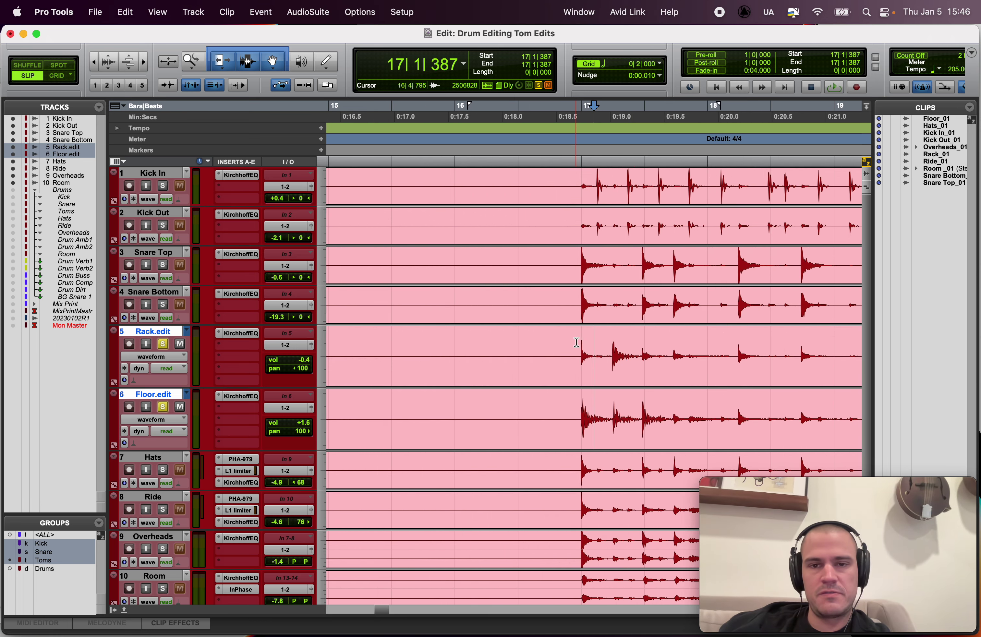
click(576, 342)
key(super+bracketleft)
key(super+bracketleft)
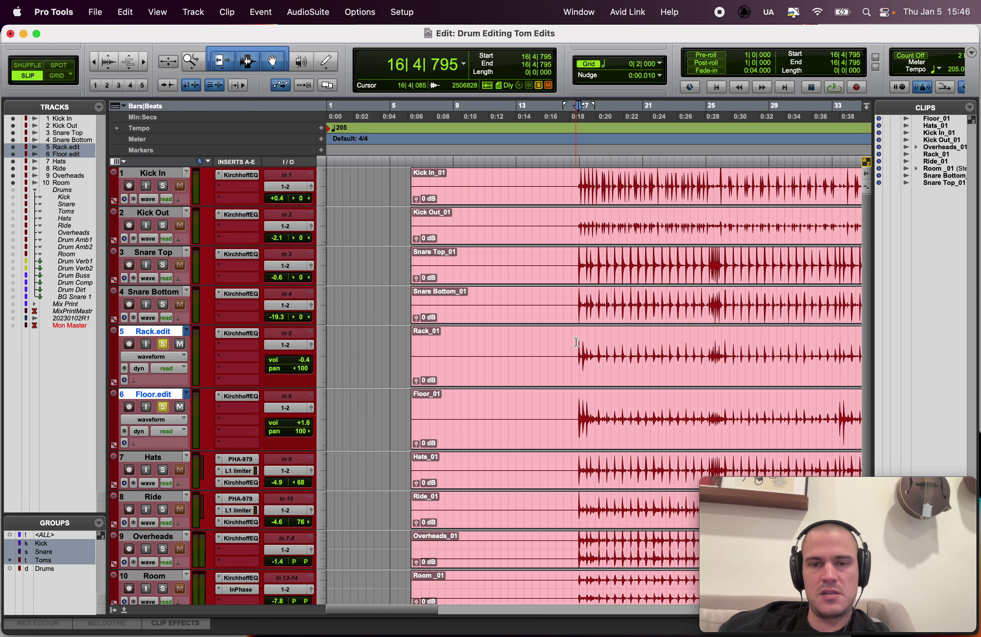
key(a)
Step: Audition the trimmed tom hits, playing from 17|2|787
key(super+bracketright)
key(super+bracketright)
key(super+bracketright)
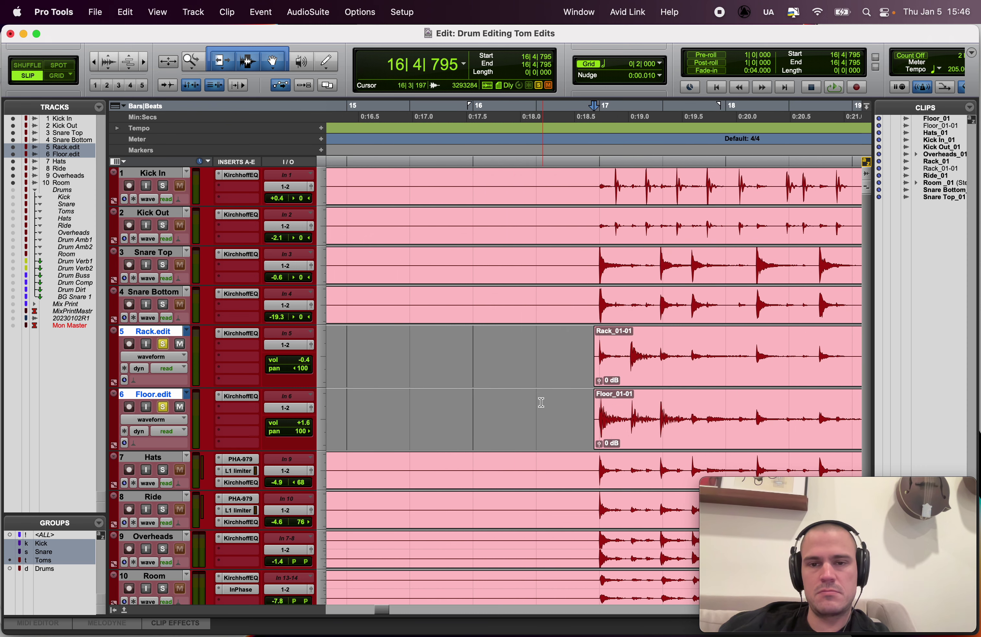
key(space)
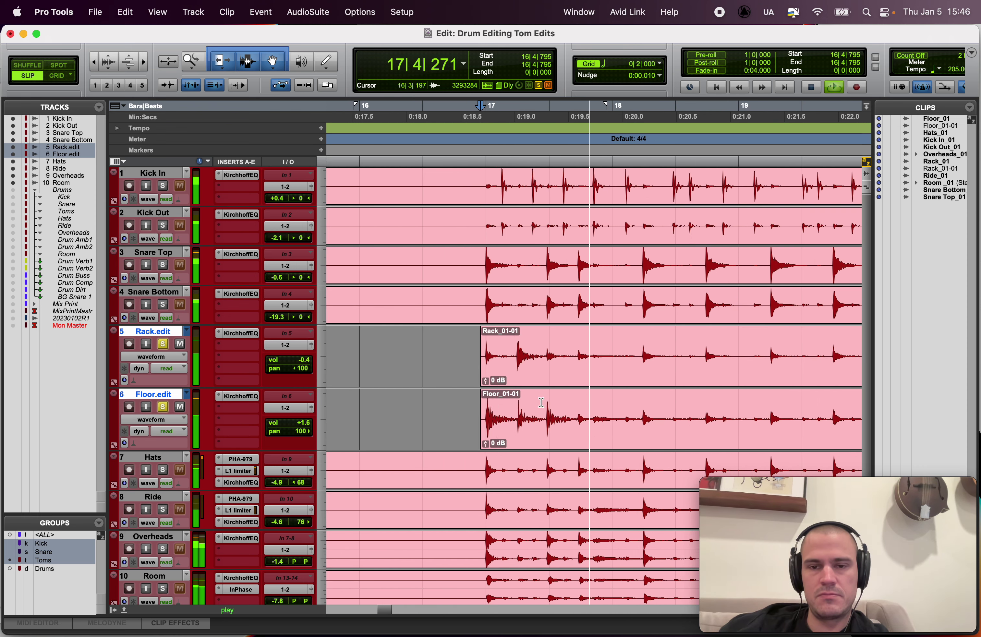
key(space)
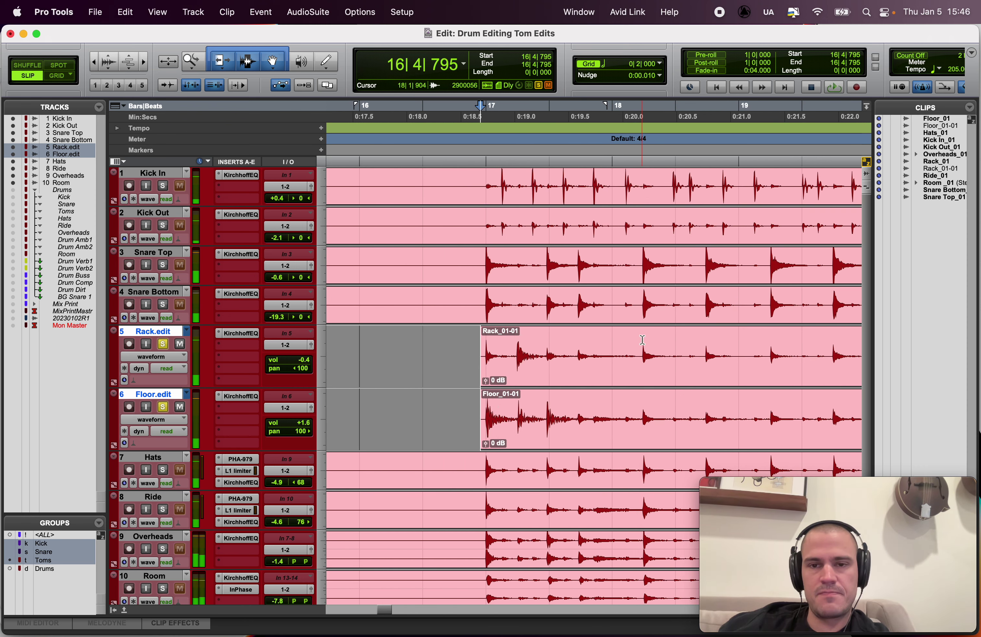
click(643, 340)
click(543, 348)
key(super+bracketright)
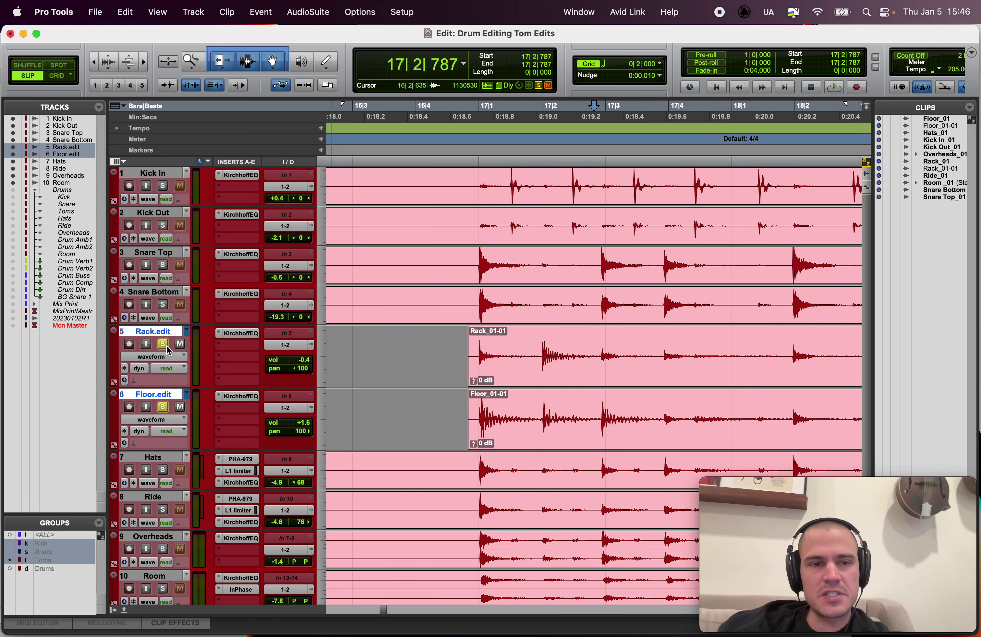
key(space)
key(space)
Step: Delete the quiet stretch in the Floor clip, splitting it into two clips
click(791, 410)
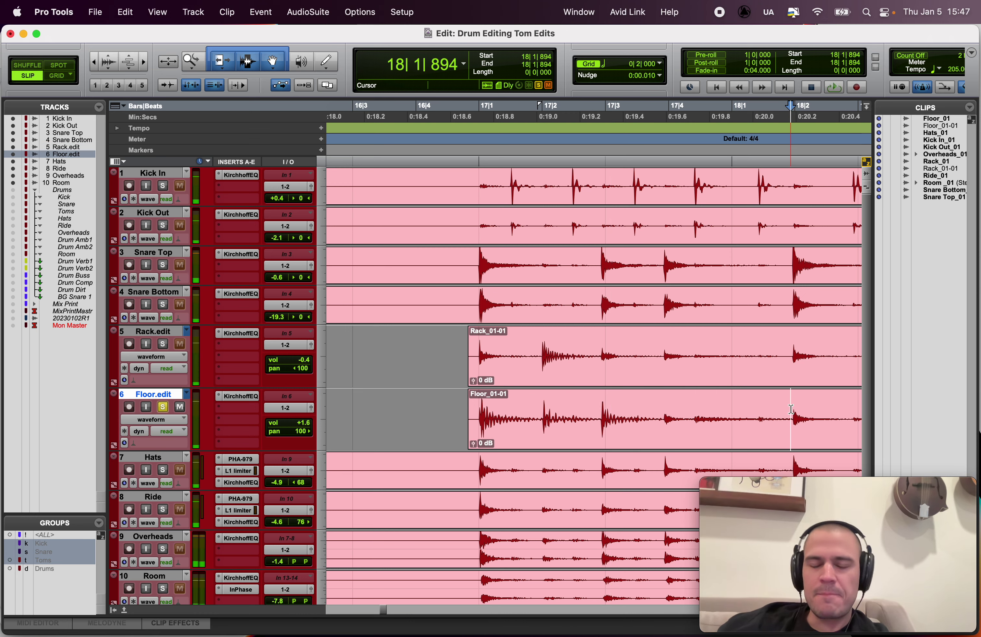
key(super+bracketleft)
drag(691, 413, 747, 409)
key(Delete)
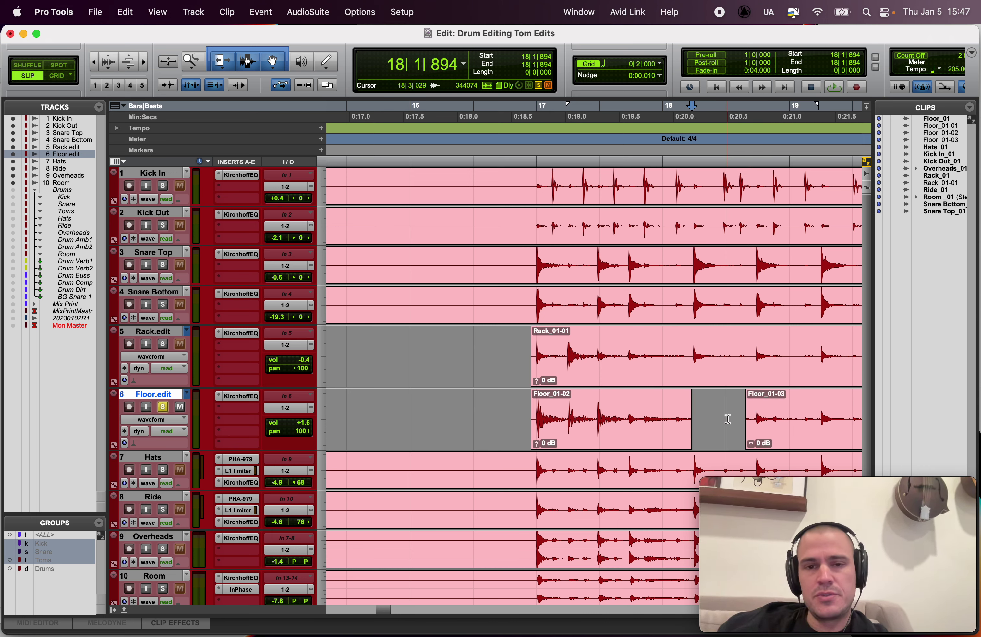
Step: Try an end trim and fade-out on the Floor clip, audition it, and undo both
click(621, 410)
key(s)
click(603, 407)
key(g)
click(591, 401)
key(space)
key(space)
key(space)
key(space)
key(super+z)
key(space)
key(space)
key(super+z)
click(594, 406)
key(space)
key(space)
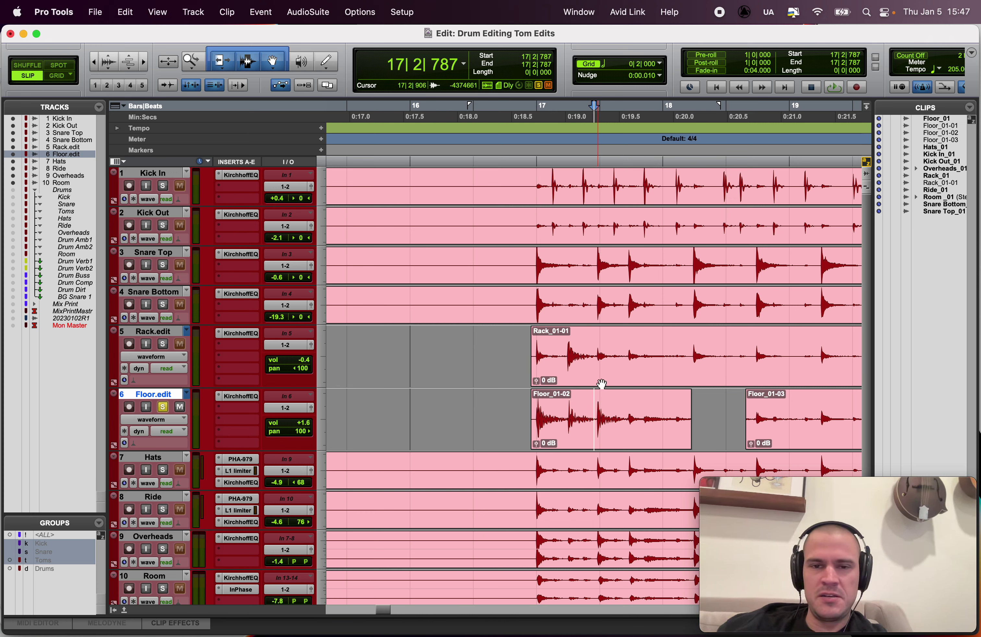
Step: Try trimming the Rack clip start, undo it, and set the edit point at the Rack clip start
click(563, 335)
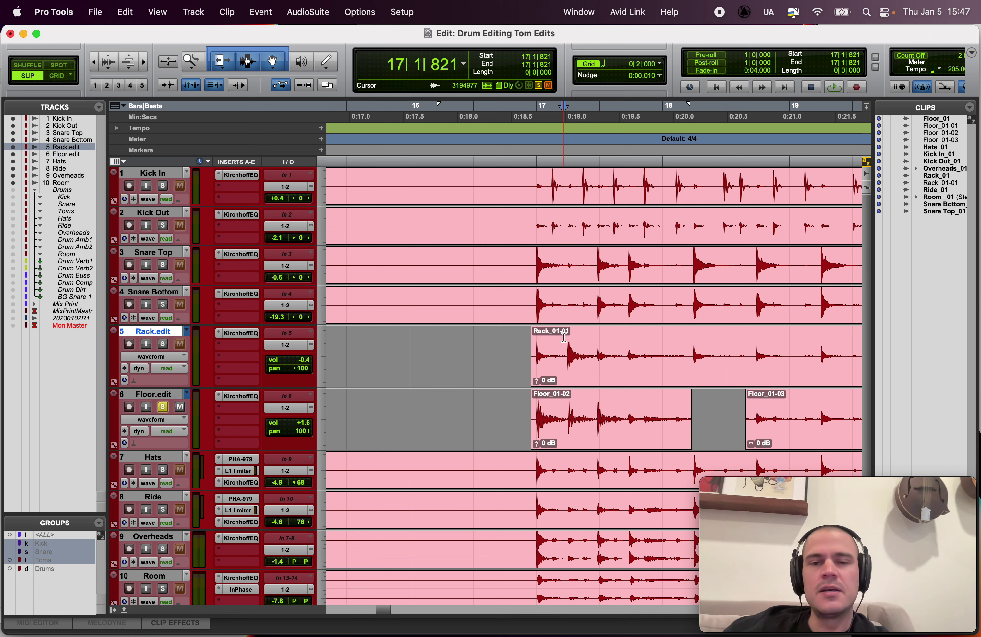
key(a)
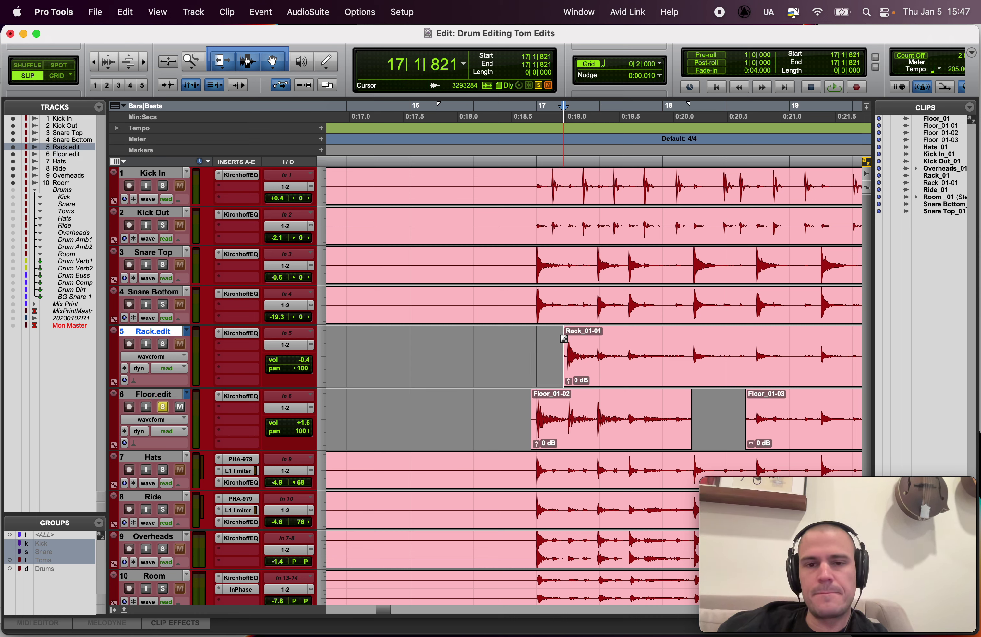
key(super+z)
key(t)
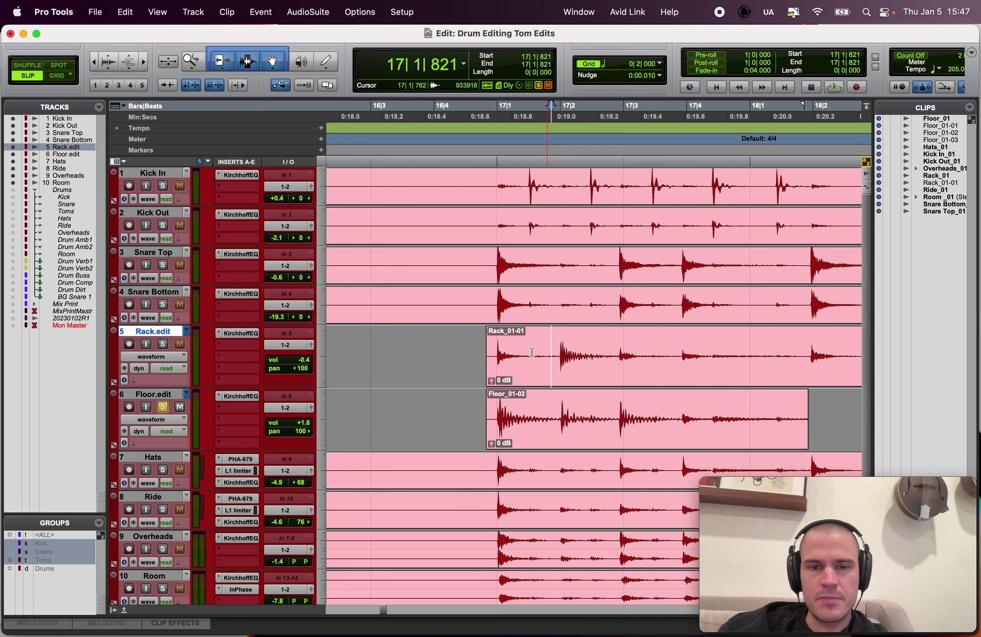
click(480, 345)
Step: Trim the Rack clip to start just before its hit and audition the result
key(Tab)
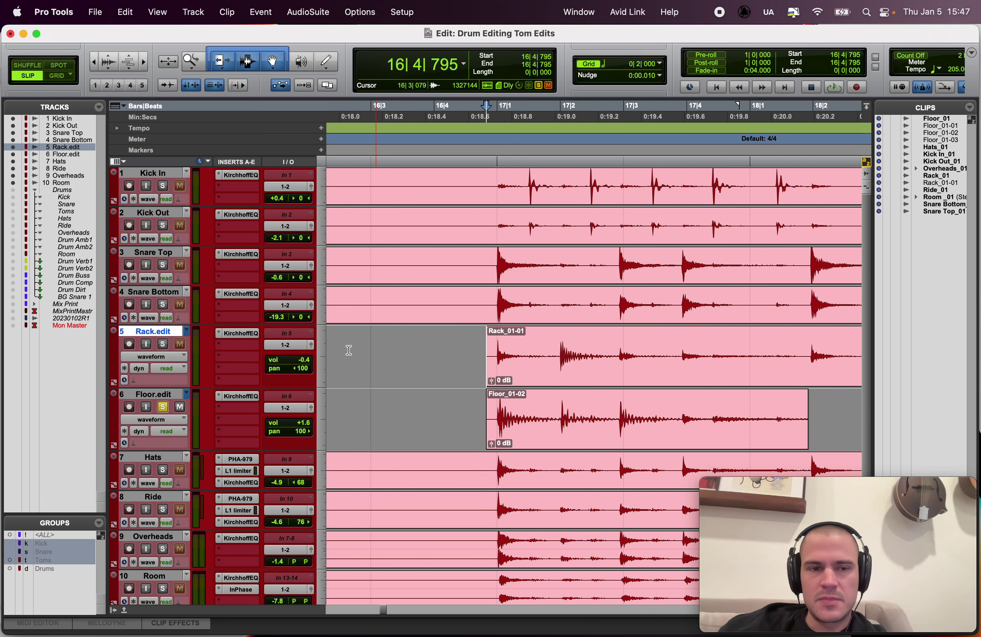
key(space)
key(space)
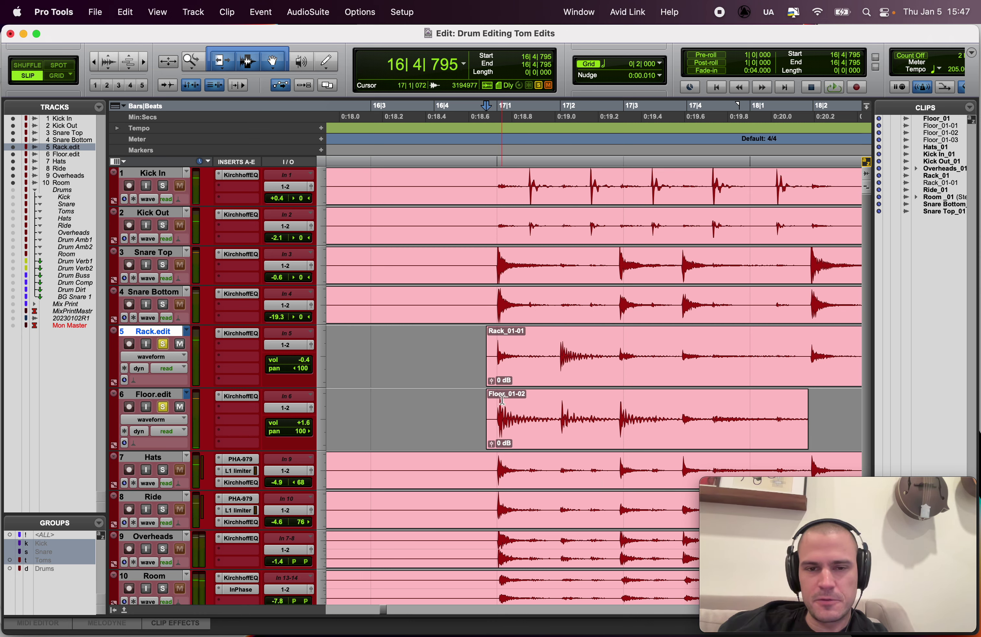
click(556, 345)
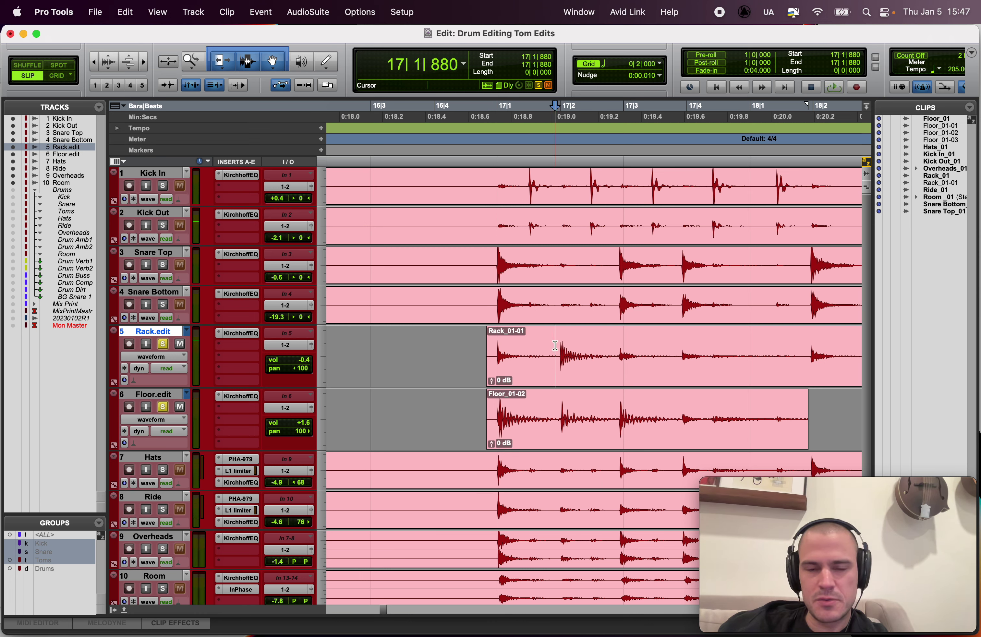
key(a)
scroll(556, 344, right, 3)
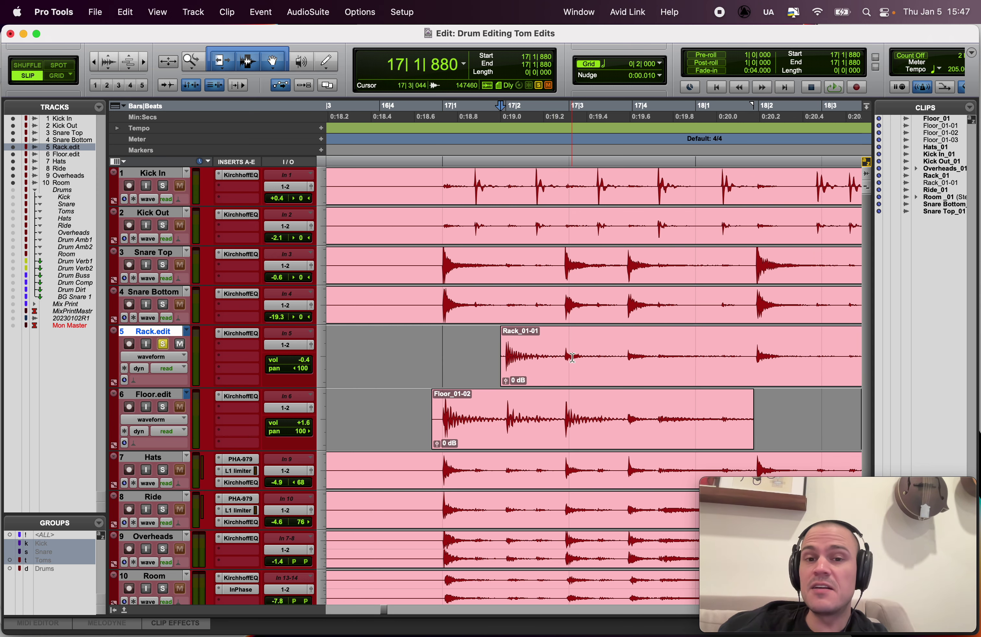
key(space)
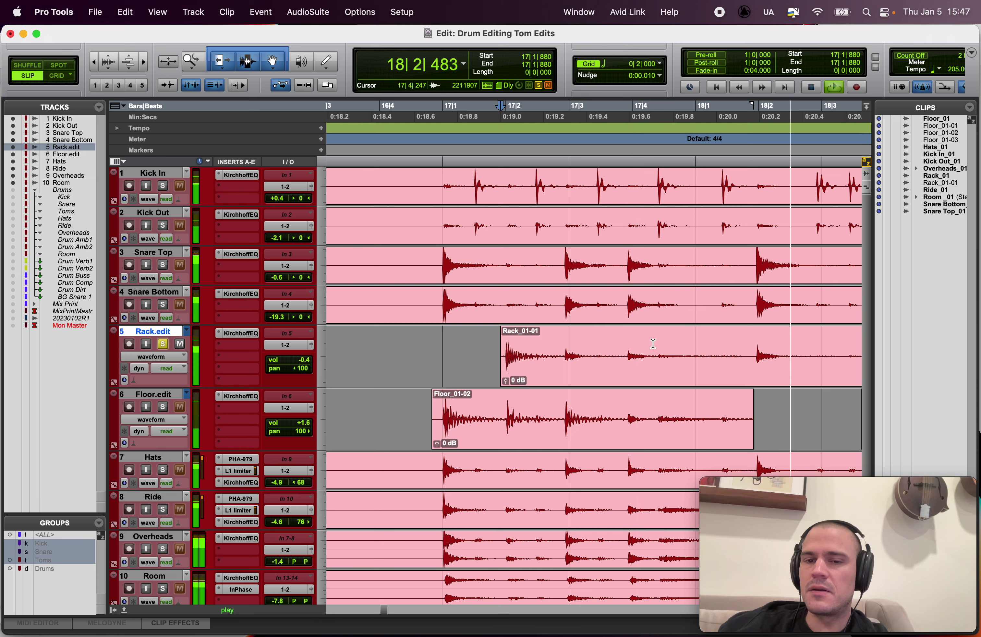
key(space)
key(space)
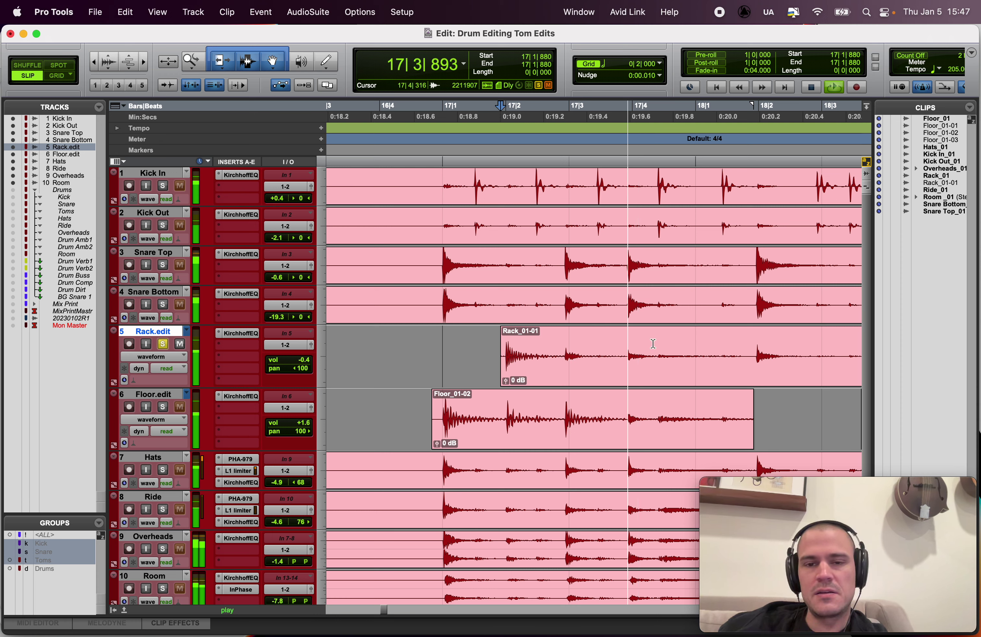
key(space)
Step: Delete the quiet stretch after the rack hit, then play both edited toms from 16|3|572
drag(655, 343, 791, 341)
key(Delete)
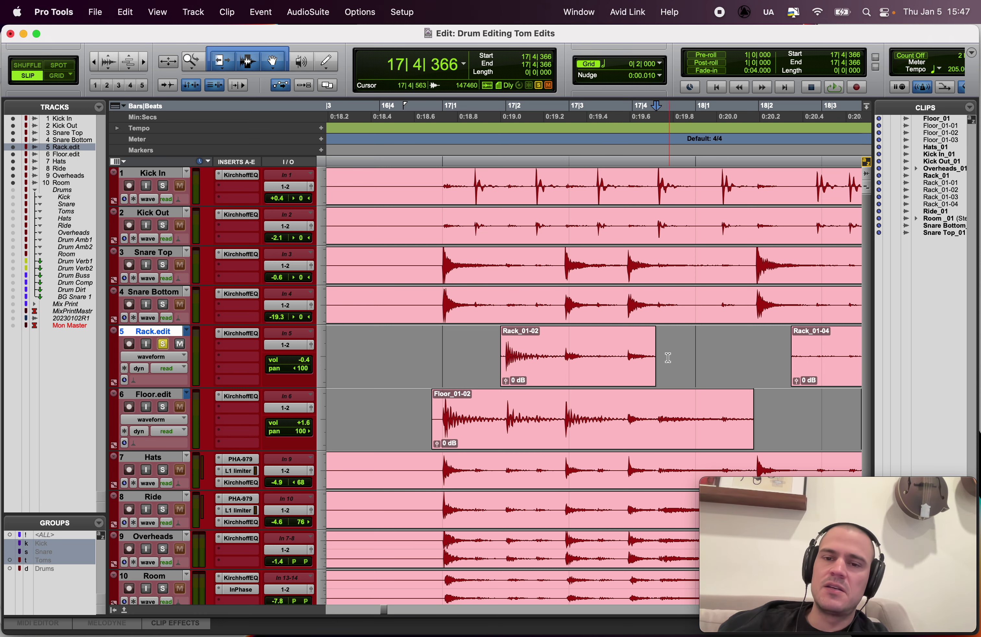
key(r)
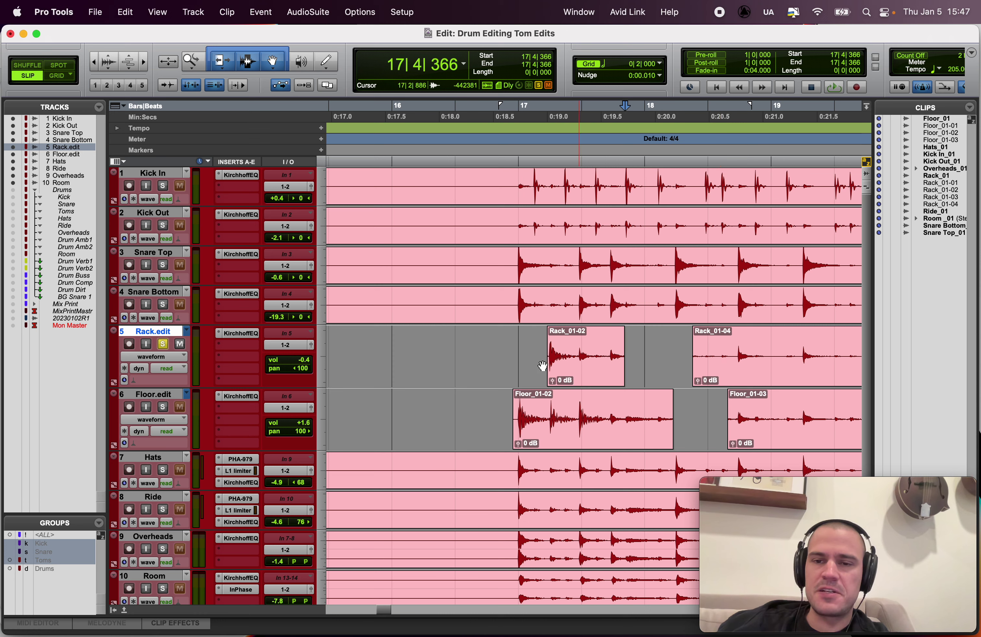
click(474, 356)
click(163, 408)
key(space)
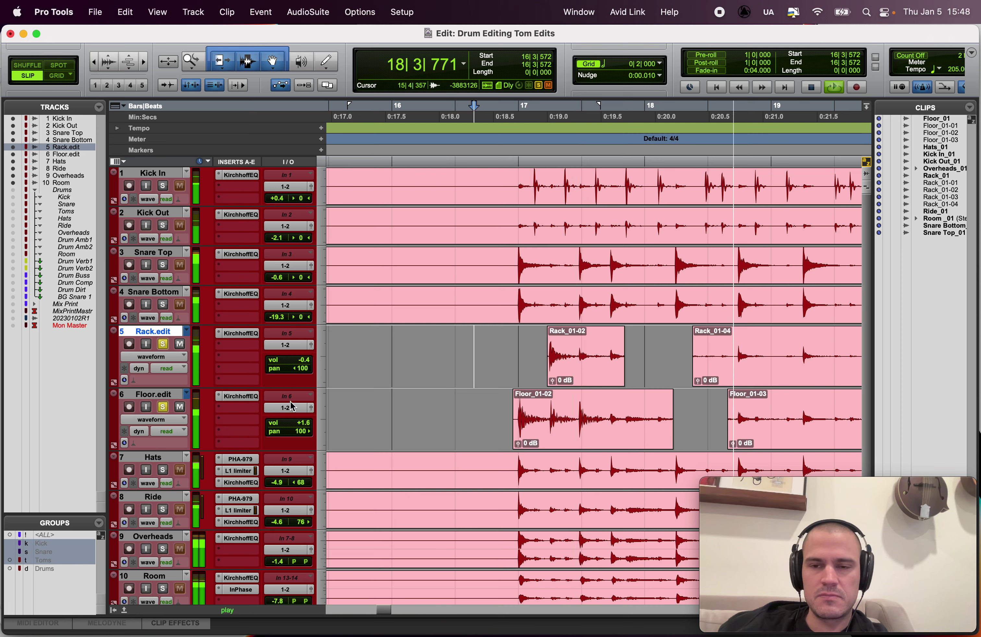
key(space)
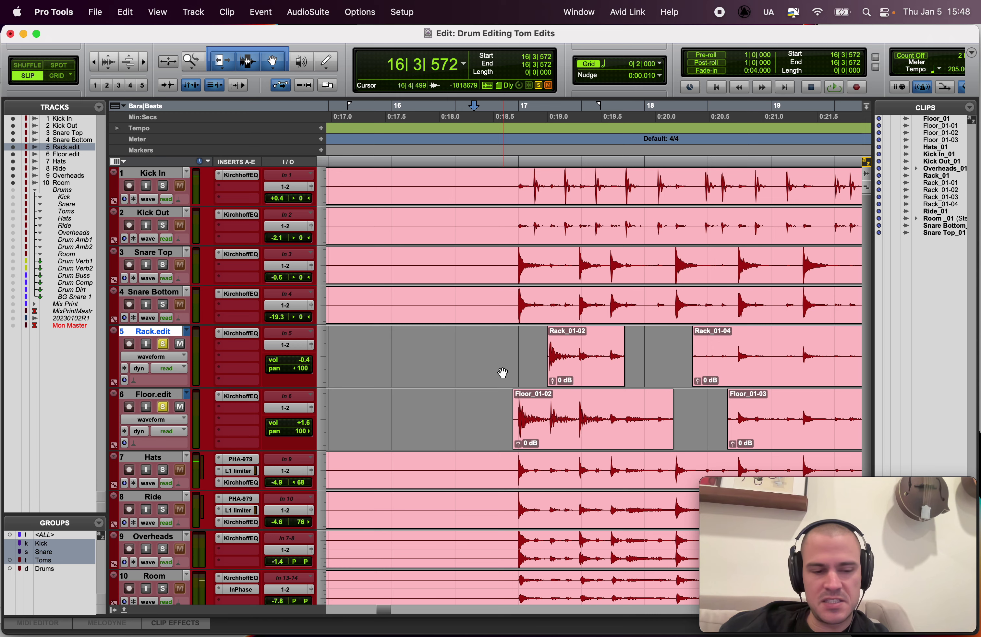
Step: Audition from 25|1|876 and place the edit point at the next tom hit
scroll(502, 372, right, 10)
scroll(502, 372, right, 10)
click(486, 347)
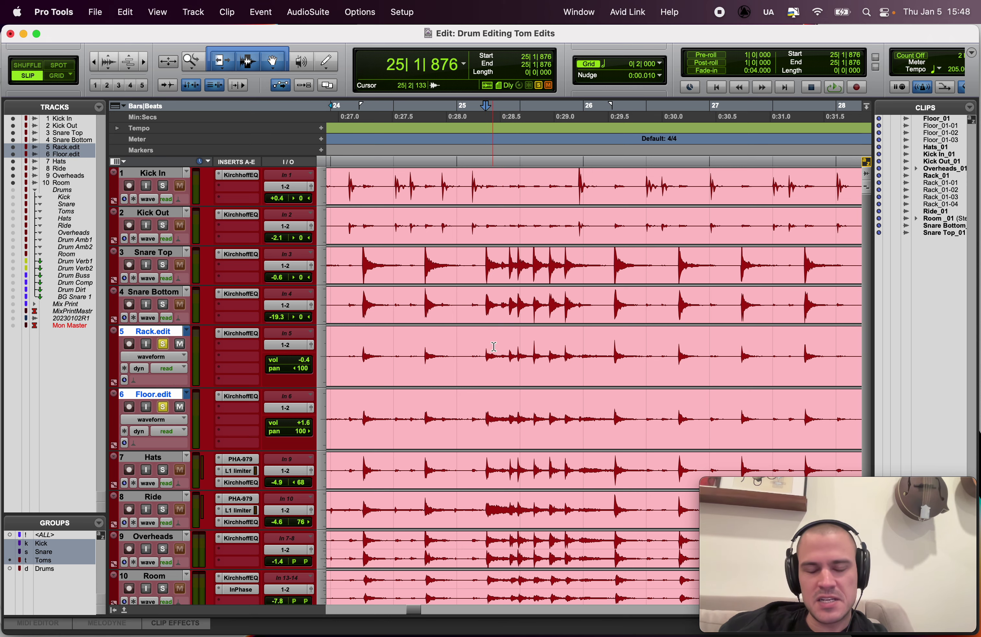
key(space)
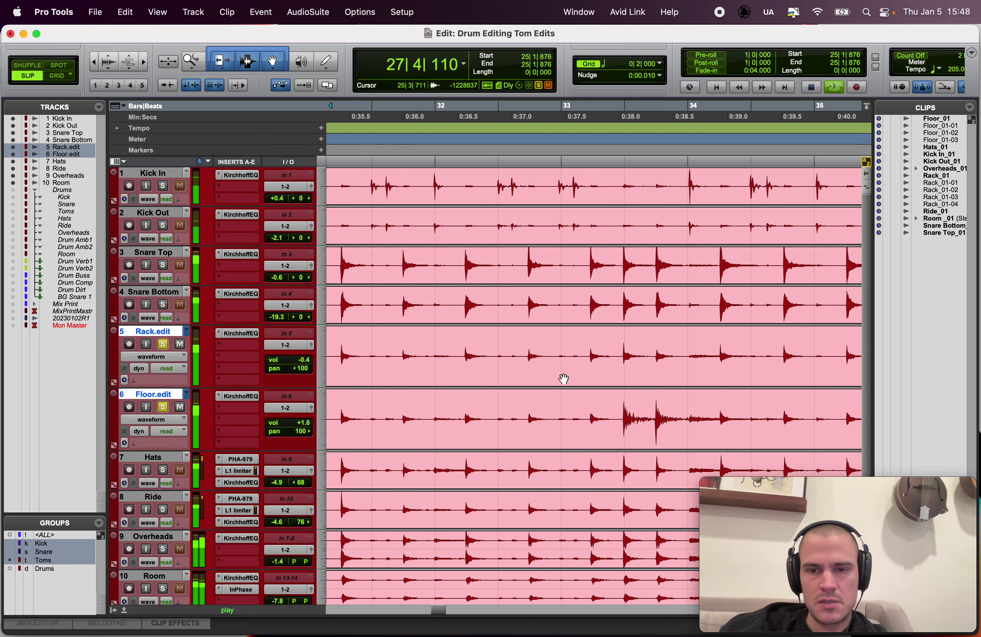
key(space)
click(621, 398)
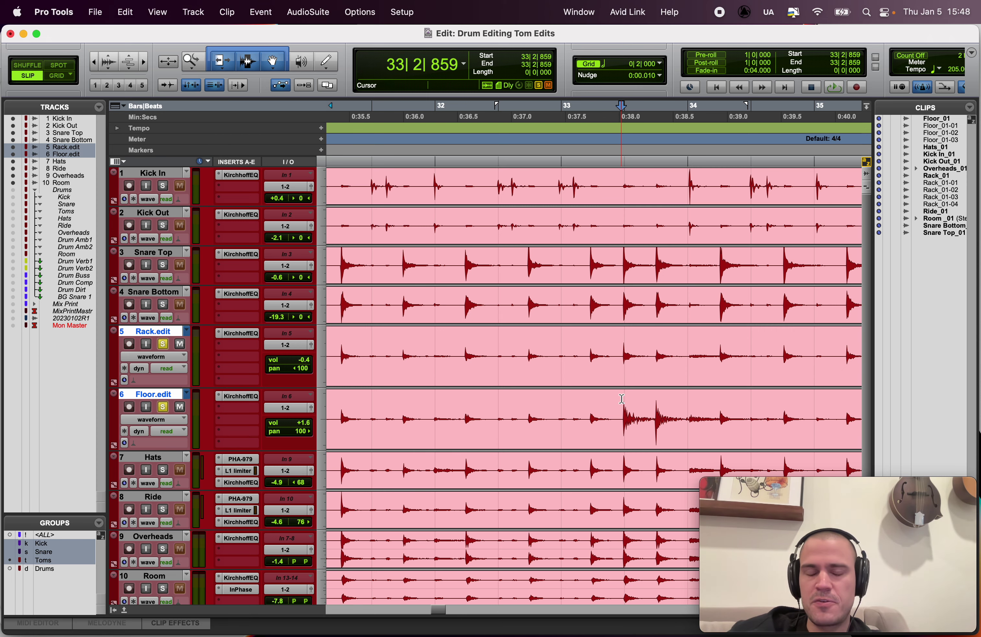
Step: Trim Rack_01-04 and Floor_01-03 to start at that hit, checking it with undo and redo
key(r)
key(r)
key(r)
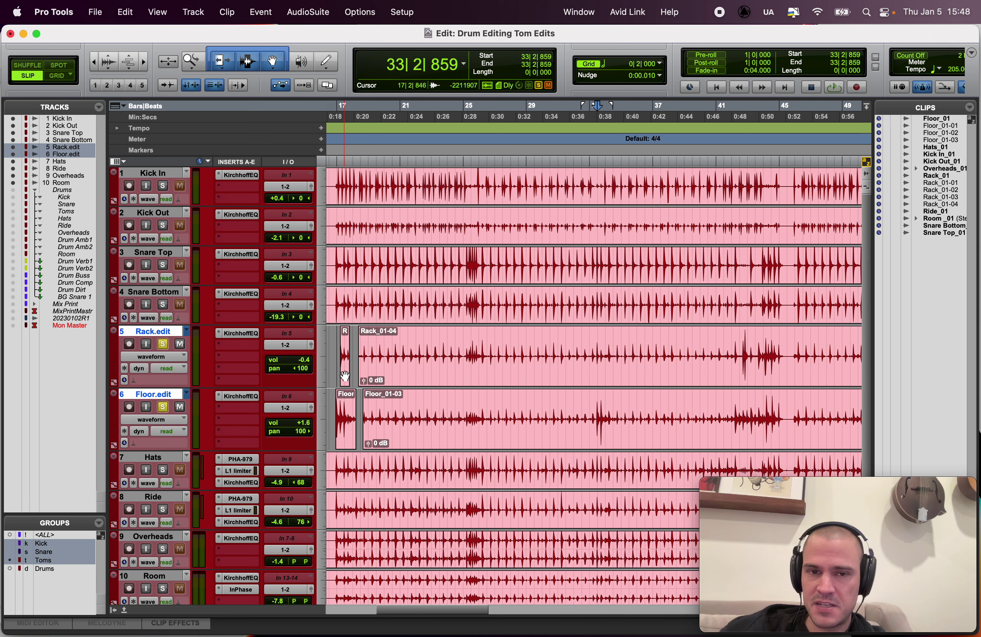
key(a)
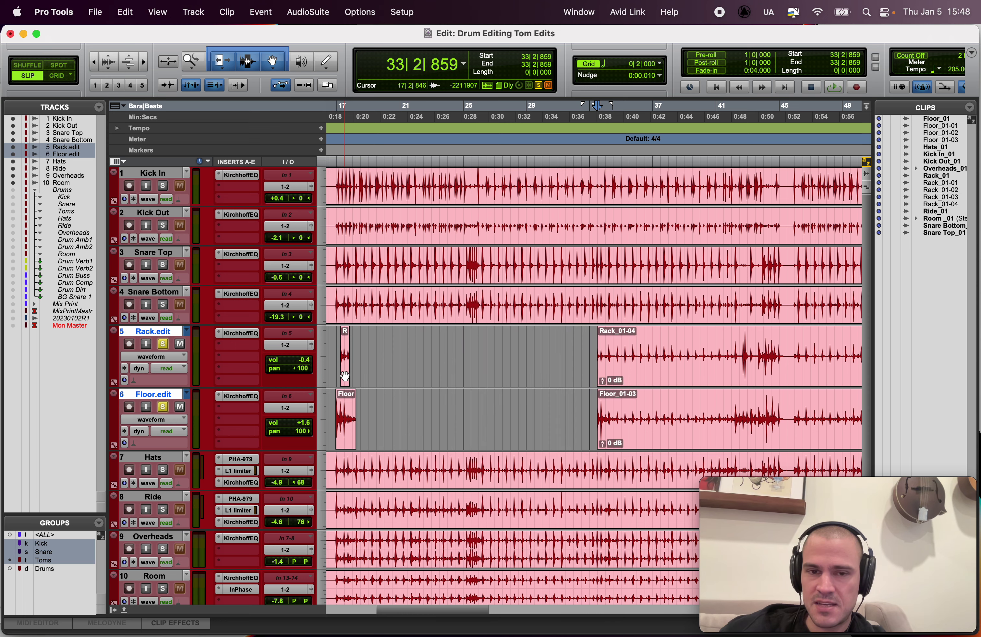
key(super+z)
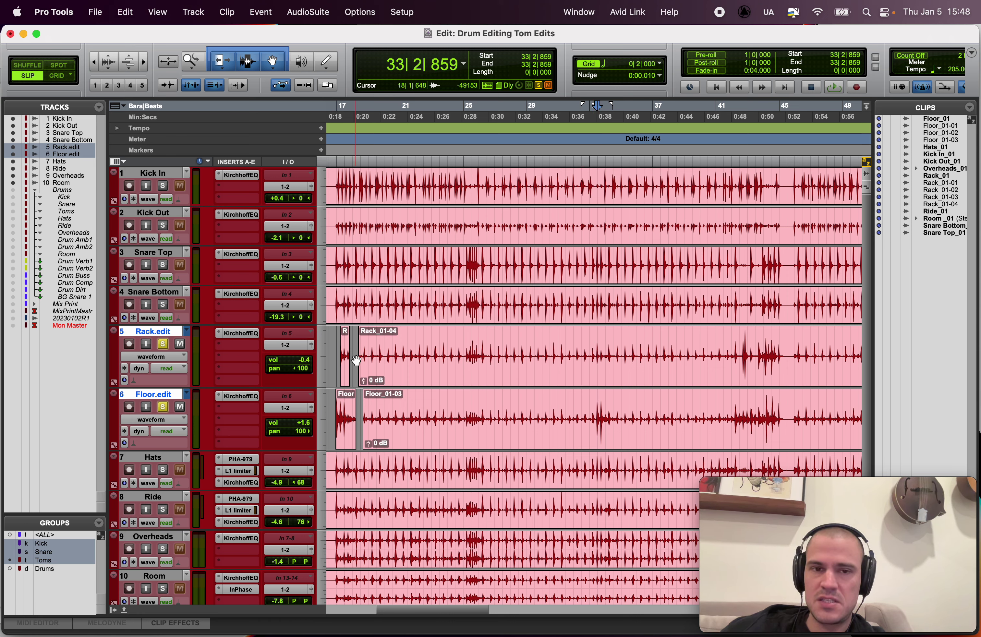
key(super+shift+z)
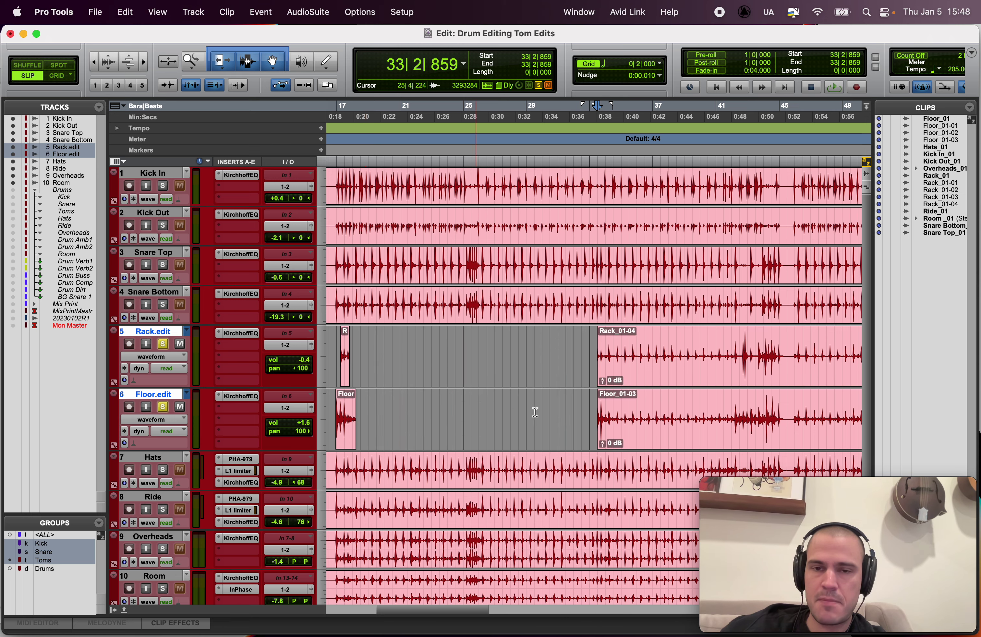
key(super+])
key(super+])
key(super+])
key(super+])
key(space)
key(space)
Step: Delete the silent stretch from the floor tom clip near bar 34
drag(640, 403, 787, 410)
key(Delete)
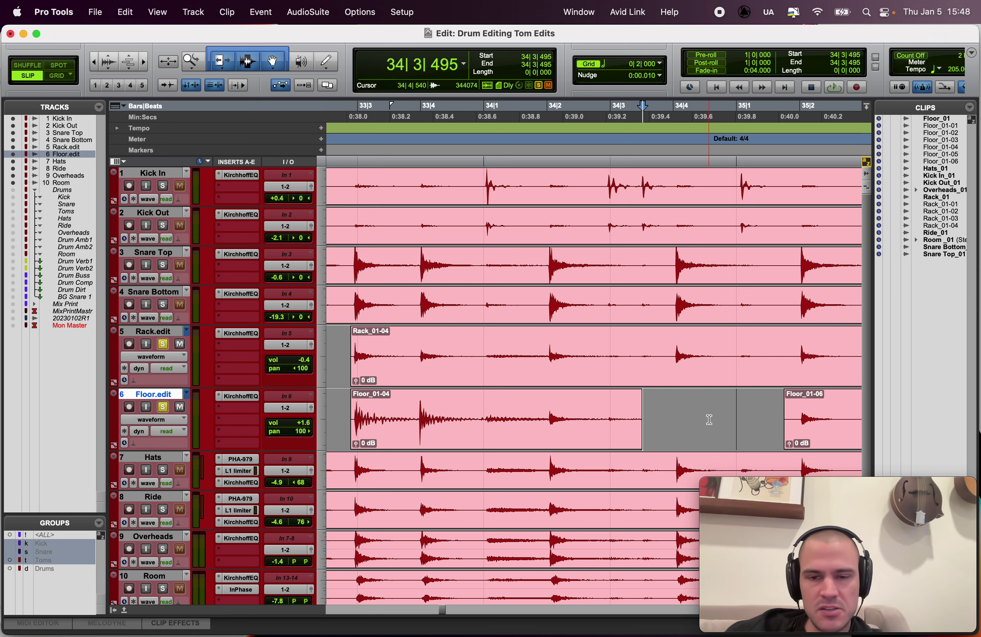
key(r)
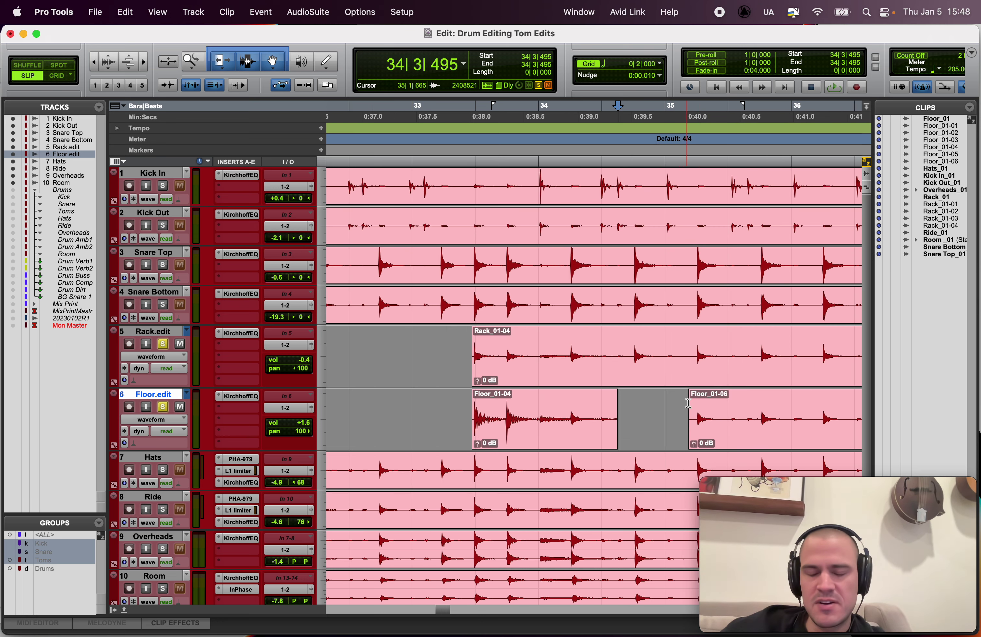
Step: Trim the rack and floor tom clip starts together to 35|3|144
click(716, 355)
click(733, 352)
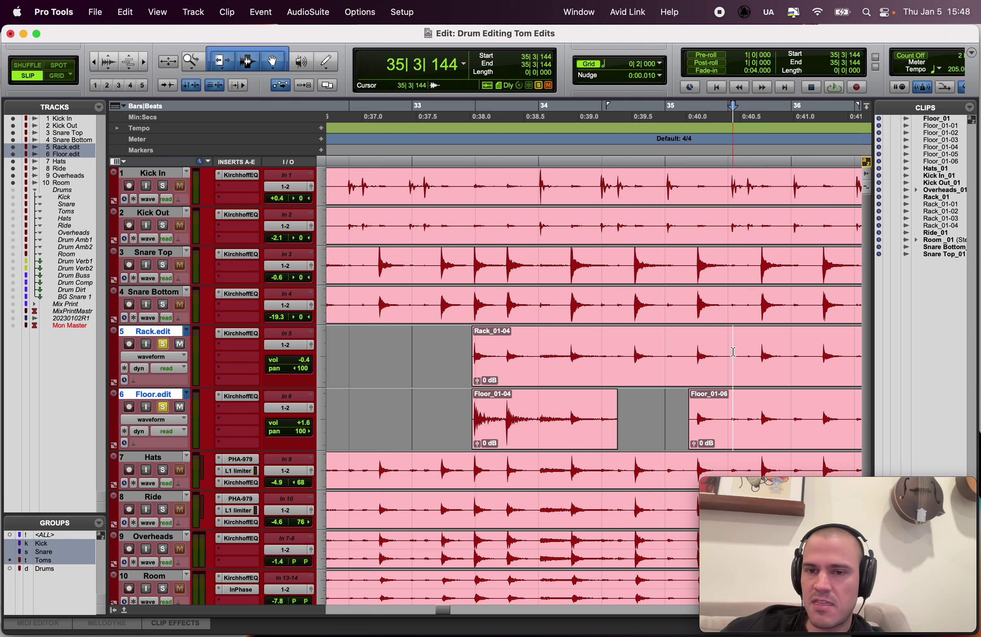
scroll(734, 352, right, 3)
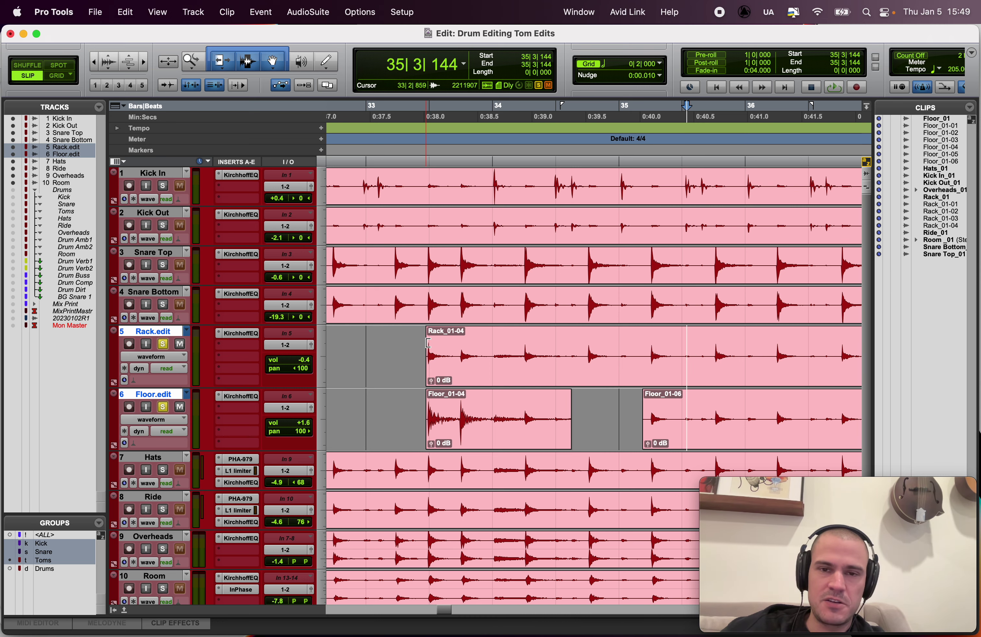
key(a)
scroll(531, 382, right, 10)
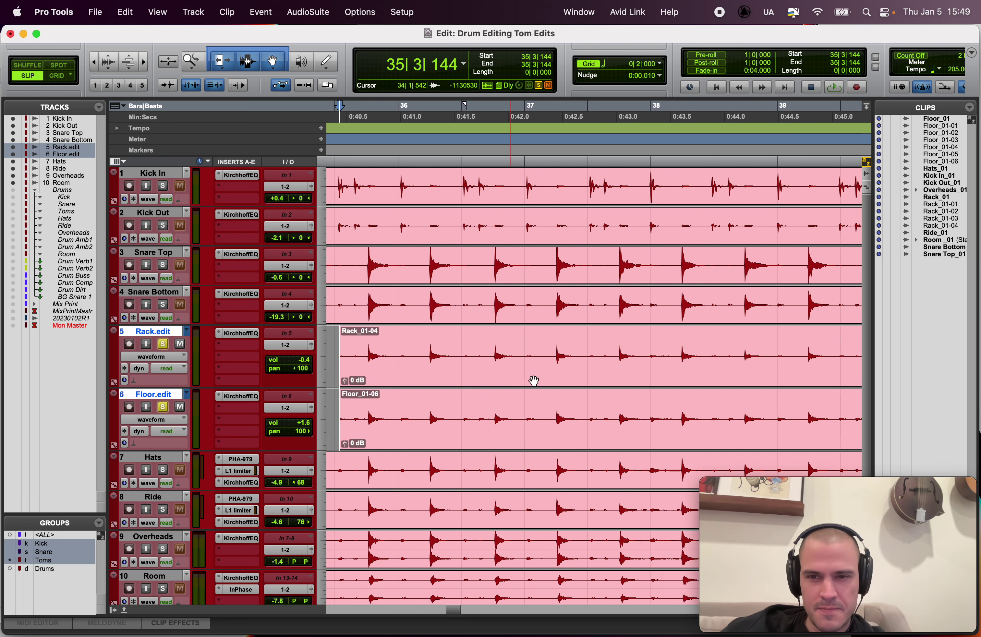
Step: Trim the tom clip starts near bar 42, with the rack tom starting at 42|3|866
scroll(532, 383, right, 12)
click(702, 340)
key(space)
key(a)
scroll(701, 340, left, 2)
click(718, 339)
key(a)
key(space)
Step: Audition the rack tom from 42|1|696 and delete the silent tail from both tom clips
click(652, 348)
scroll(651, 347, right, 6)
scroll(652, 347, left, 1)
key(space)
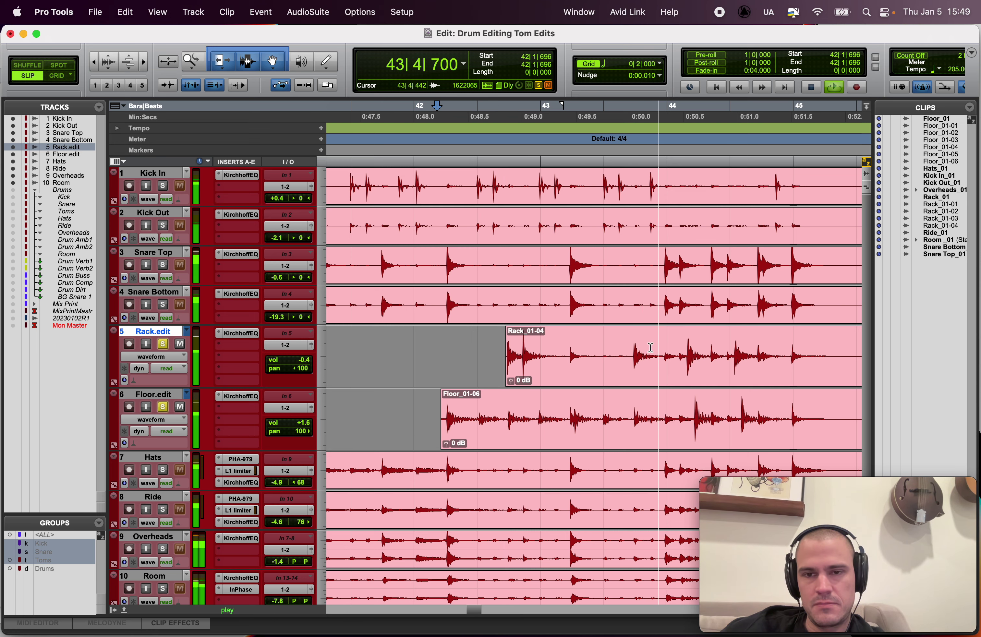
scroll(651, 347, right, 3)
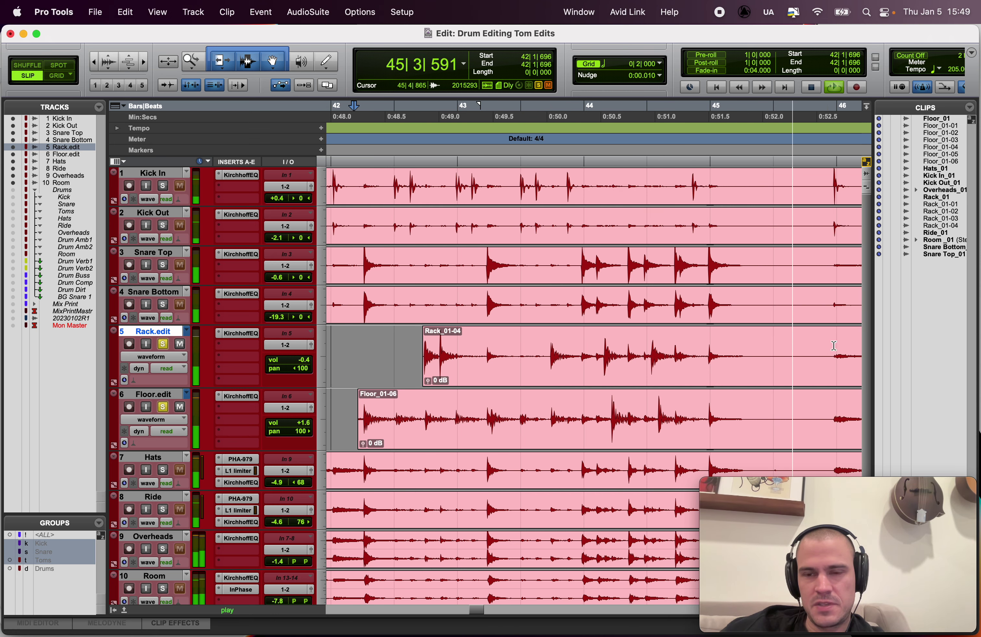
key(space)
drag(832, 343, 858, 418)
key(Delete)
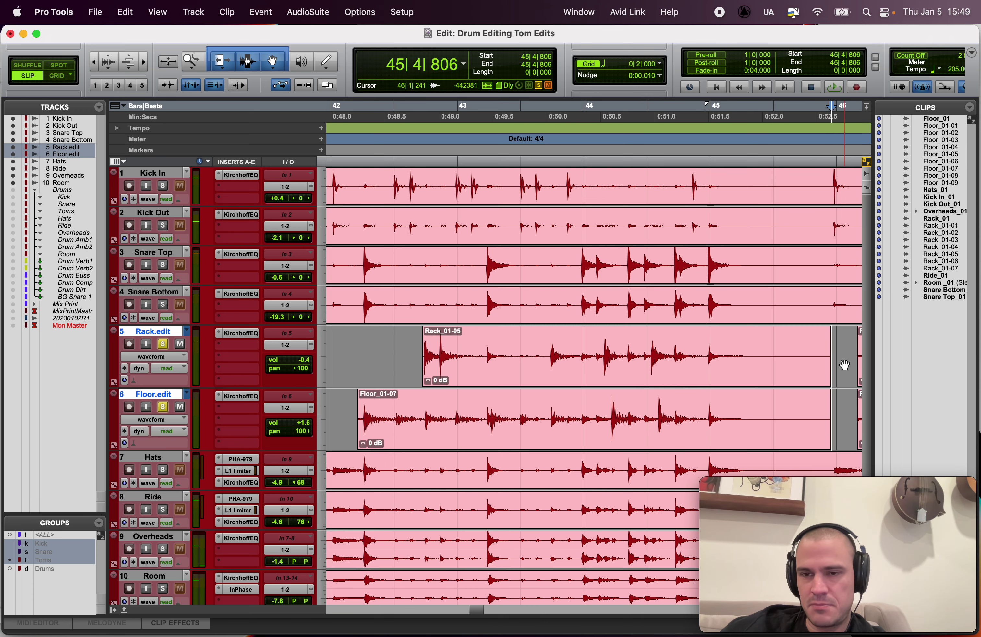
Step: Trim the starts of the next rack and floor tom clips later, to their hits
scroll(823, 371, right, 2)
scroll(805, 376, right, 10)
click(804, 373)
key(a)
click(812, 407)
key(a)
Step: Delete the quiet stretch inside the rack tom clip starting at 43|2|864
scroll(813, 407, left, 15)
click(402, 356)
scroll(402, 356, right, 4)
key(space)
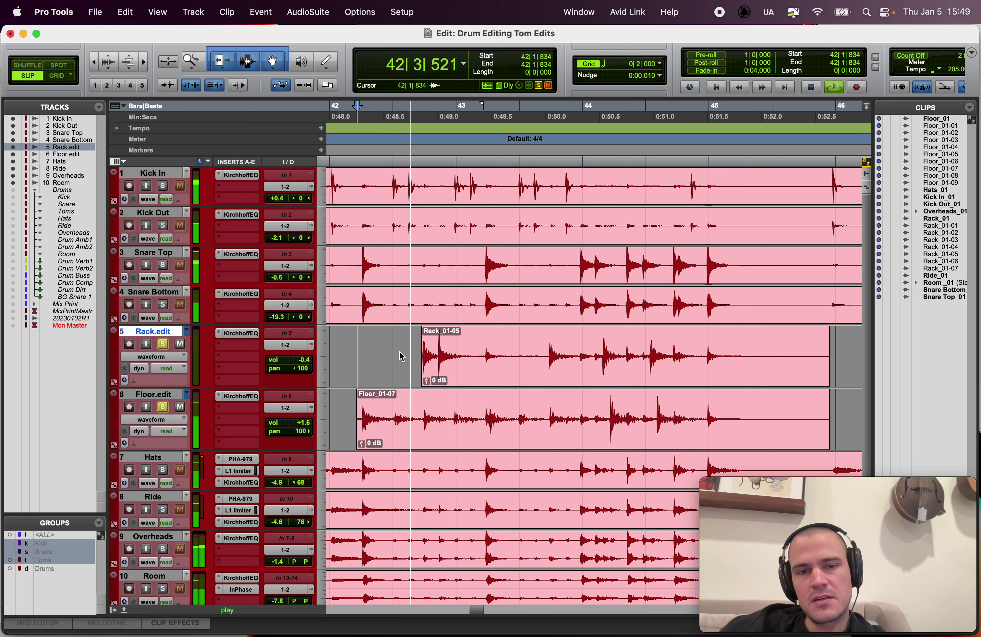
key(space)
click(517, 344)
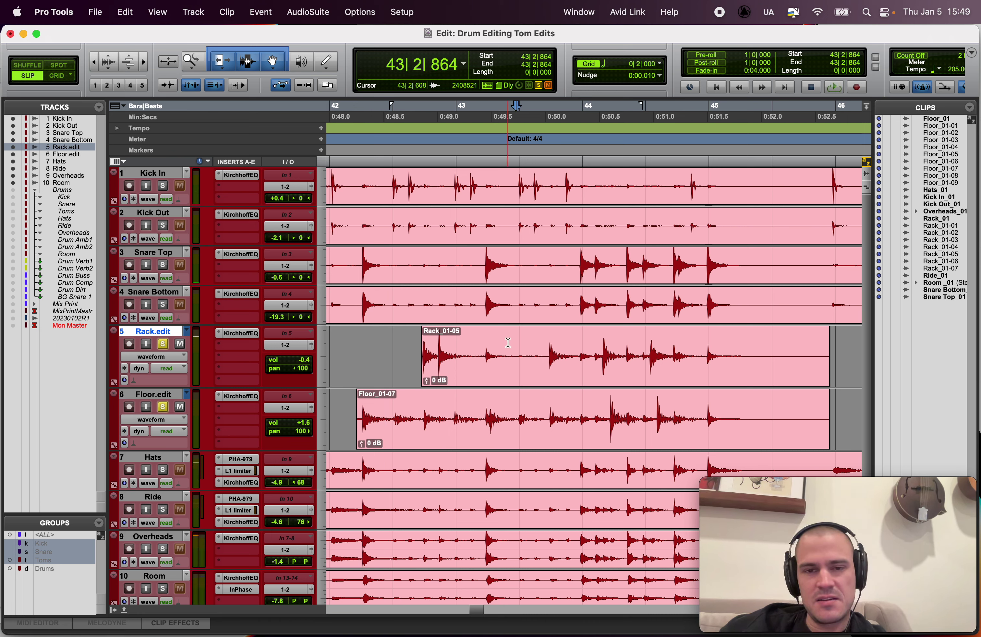
drag(517, 344, 546, 342)
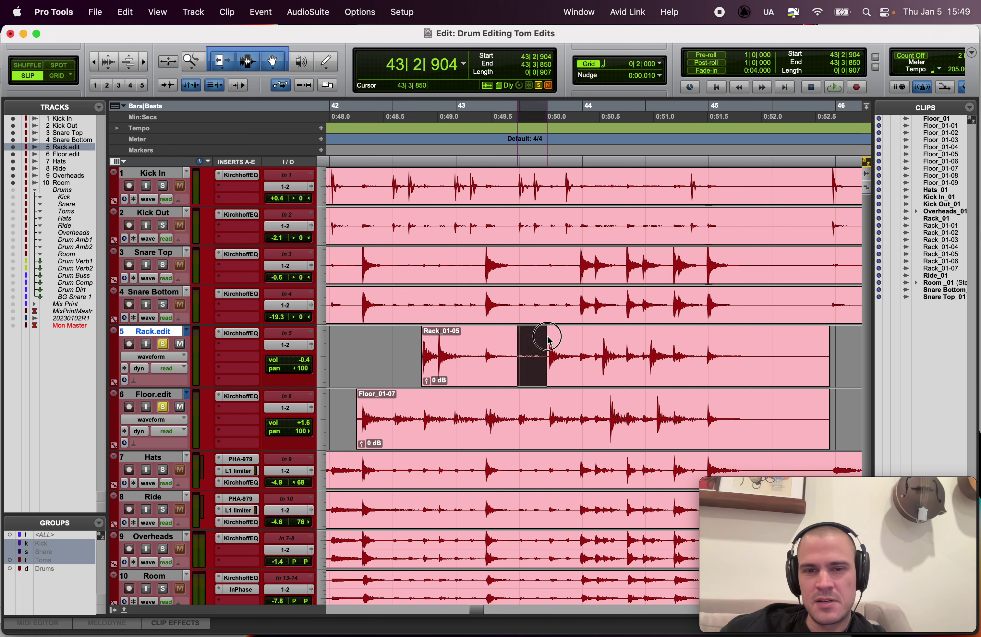
key(Delete)
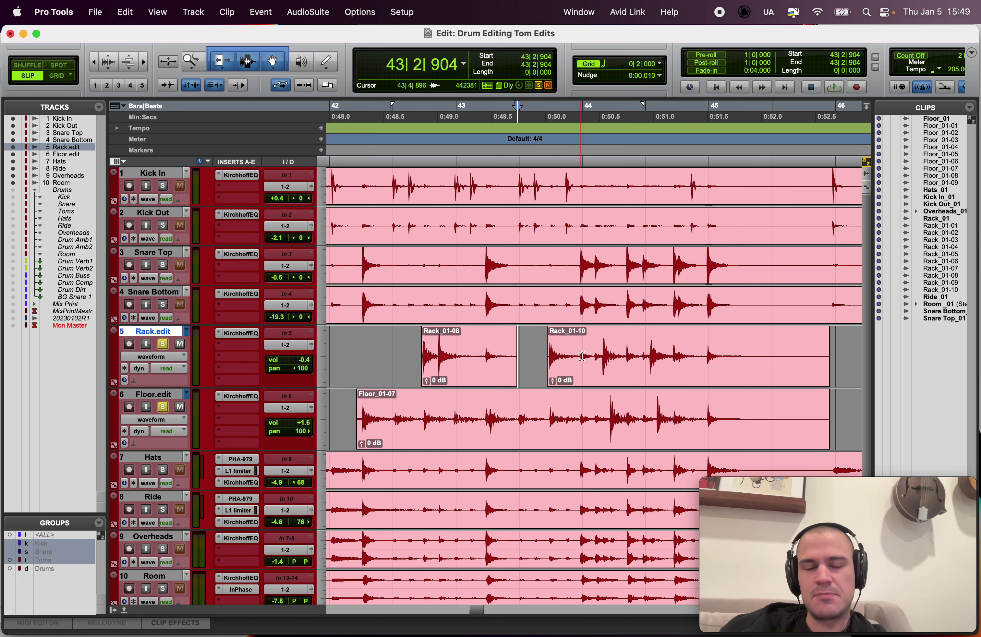
Step: Play back the edited tom section from the start of Rack_01-10
click(549, 348)
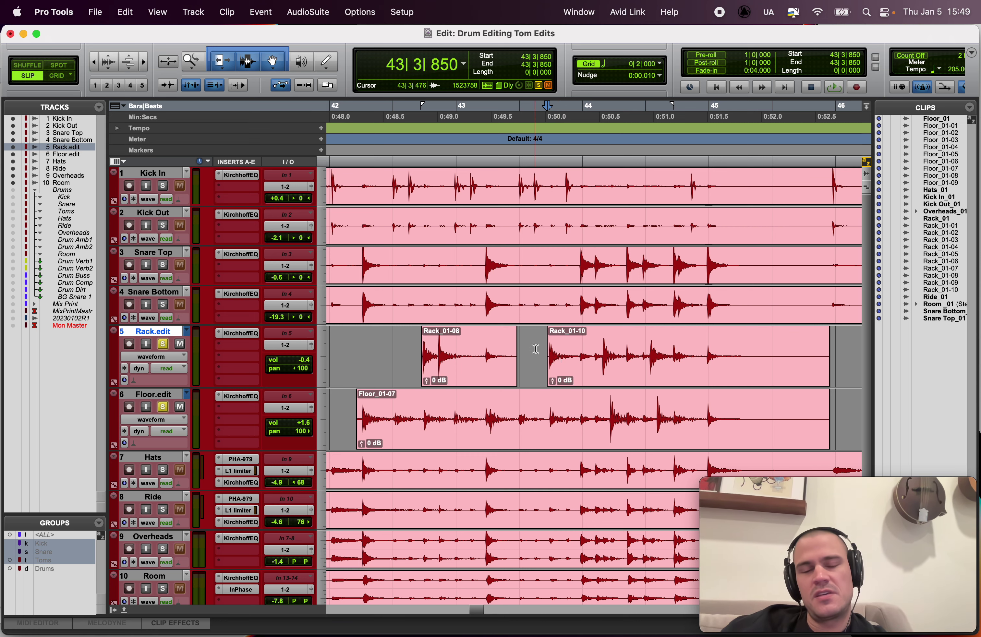
scroll(535, 348, right, 2)
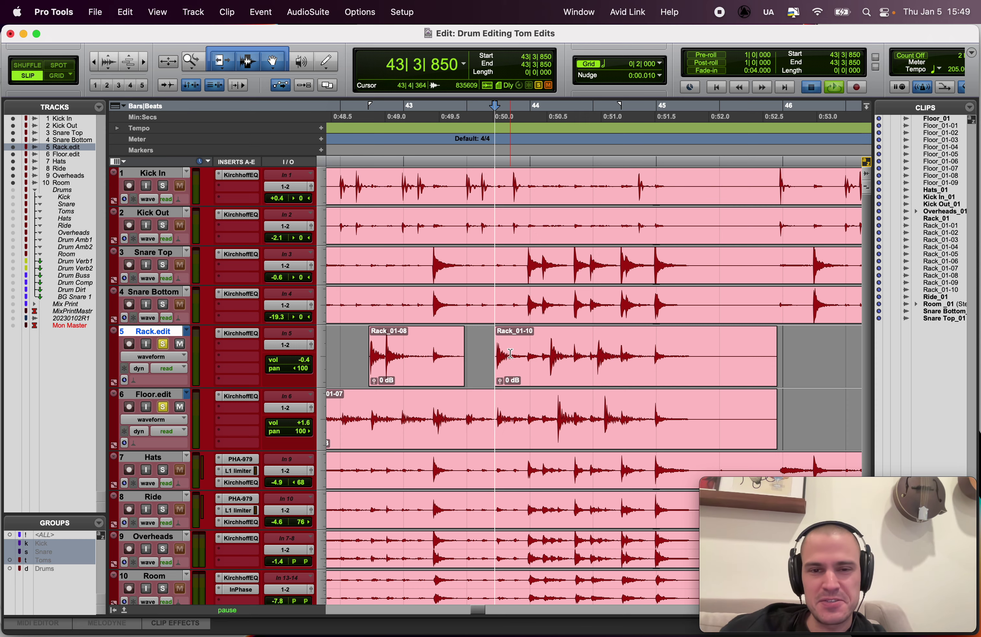
key(space)
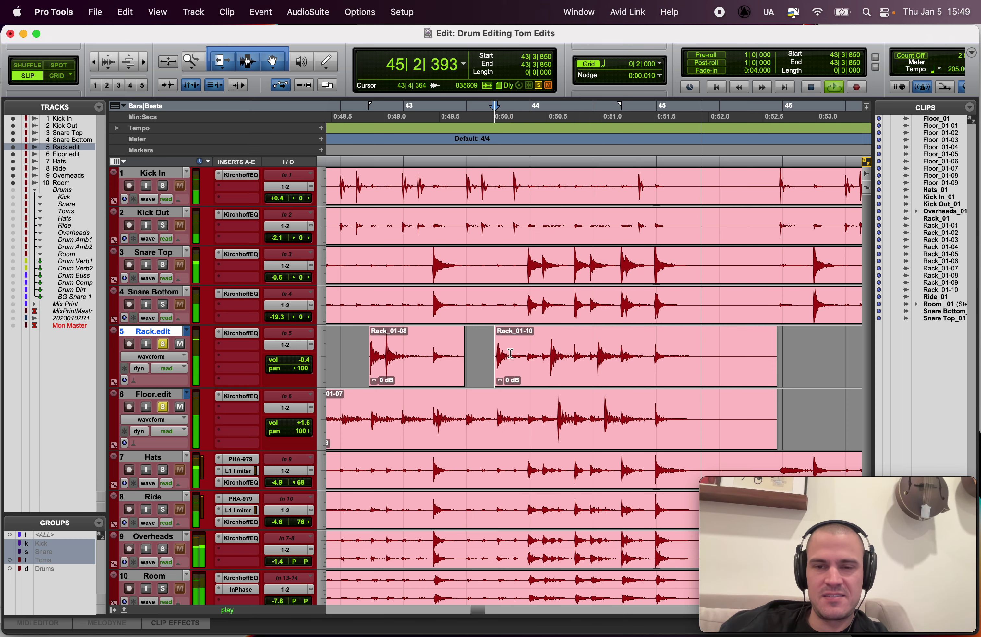
Step: Set the edit point at 16|4|795 on Floor.edit and bring up the AudioSuite EQ processor list
key(space)
key(r)
key(r)
key(r)
key(r)
key(r)
key(t)
key(t)
key(t)
key(t)
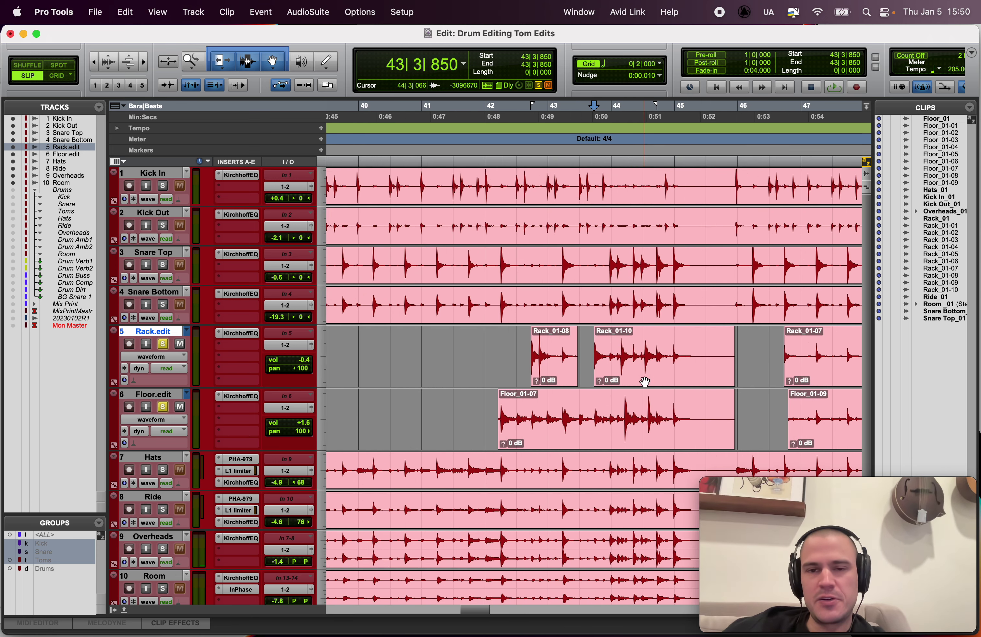
scroll(645, 381, left, 15)
scroll(646, 381, down, 3)
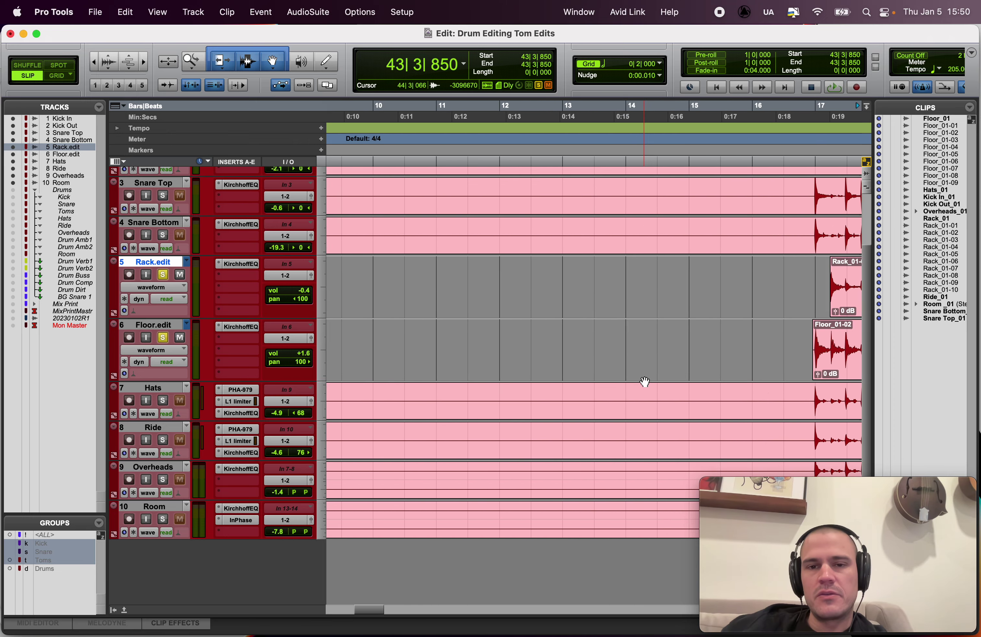
scroll(646, 382, left, 8)
scroll(644, 383, up, 2)
click(642, 372)
key(r)
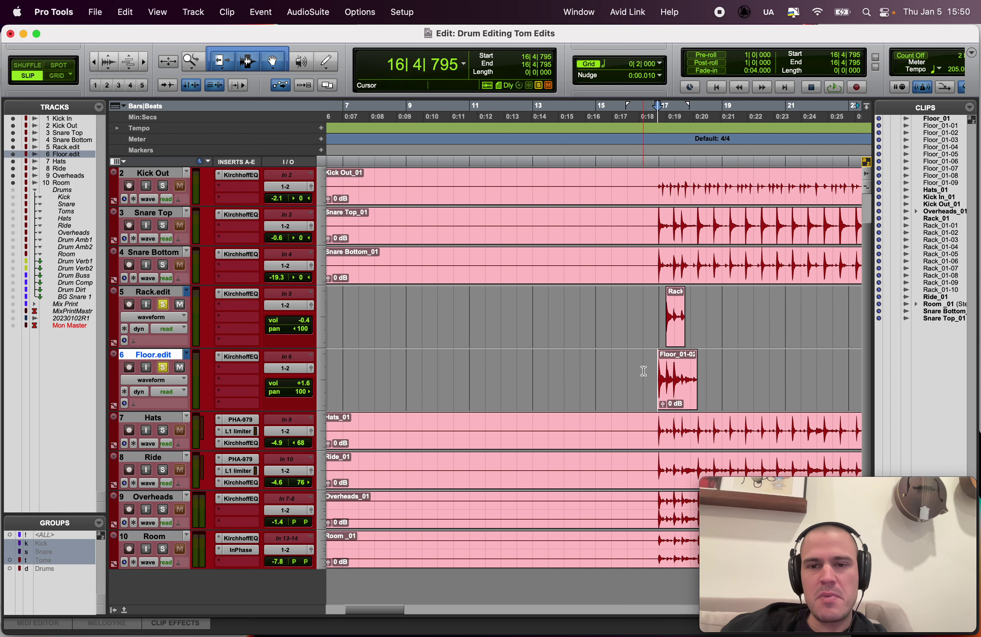
click(311, 12)
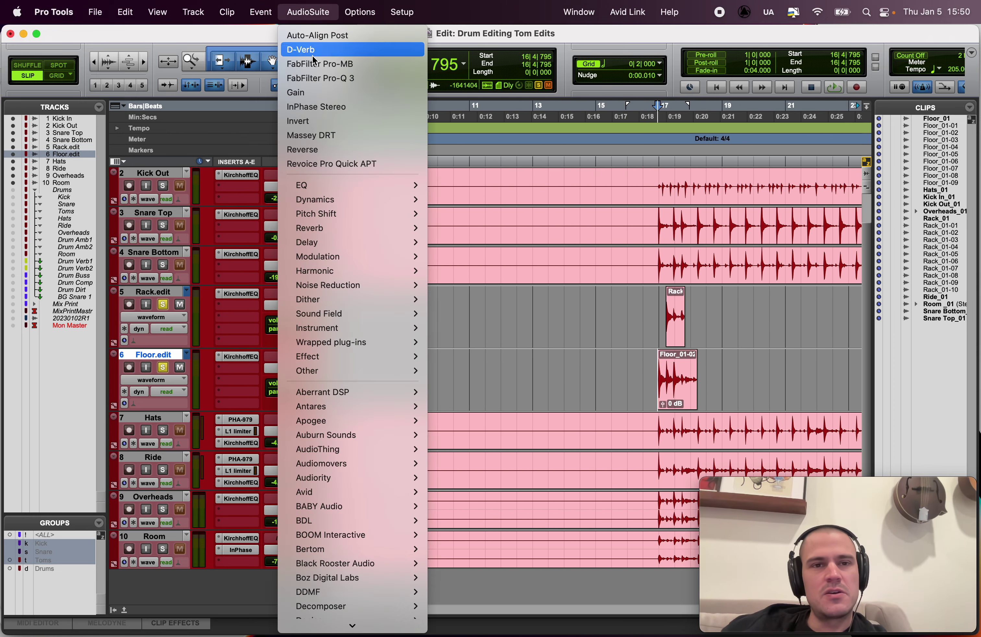
mouse_move(317, 189)
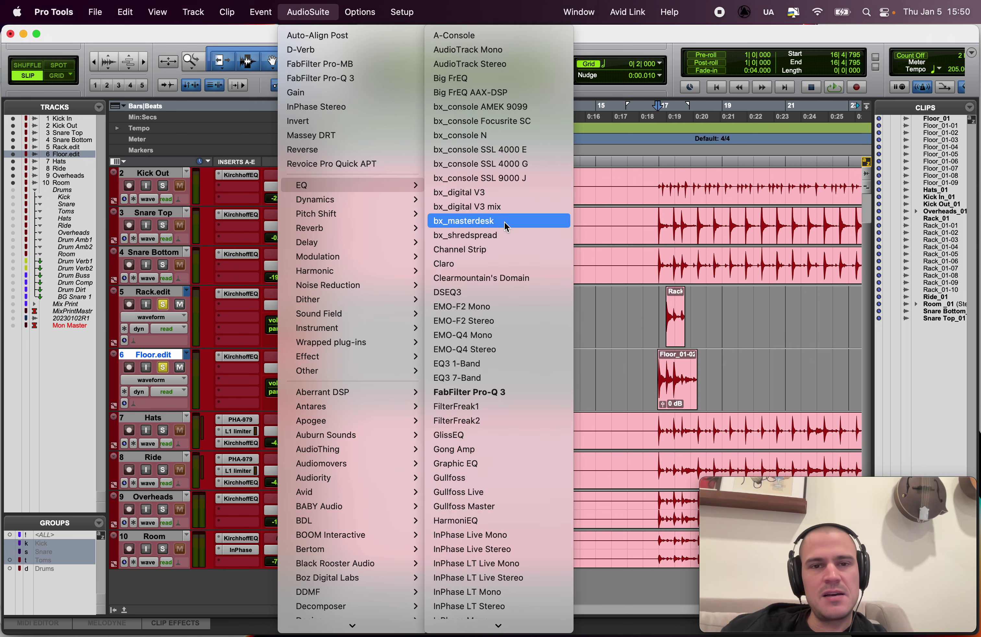
Step: Load EQ3 1-Band as an 18 dB/oct low-pass filter at 1000 Hz
click(488, 365)
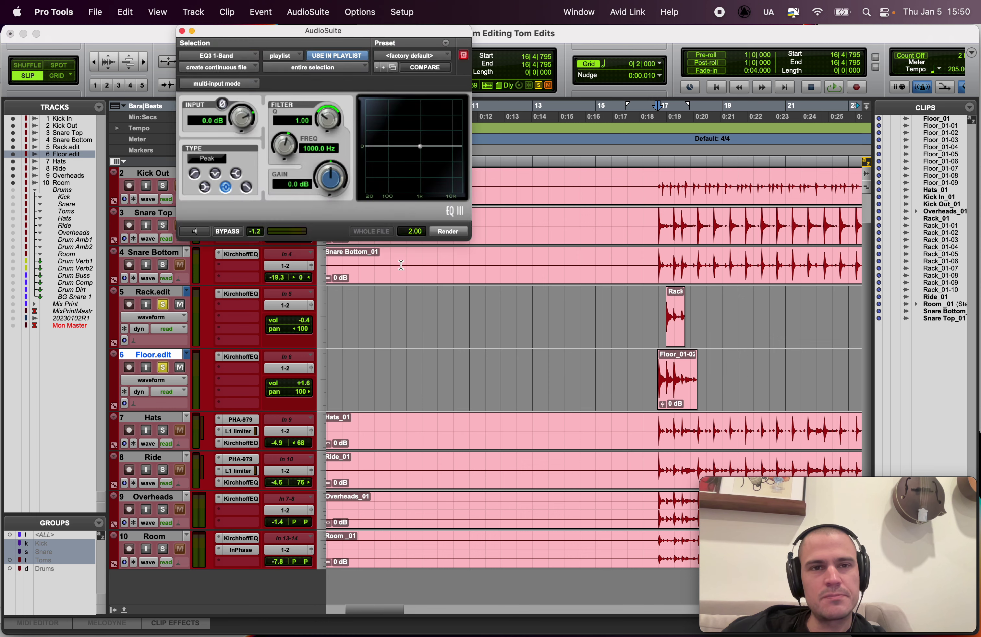
click(247, 187)
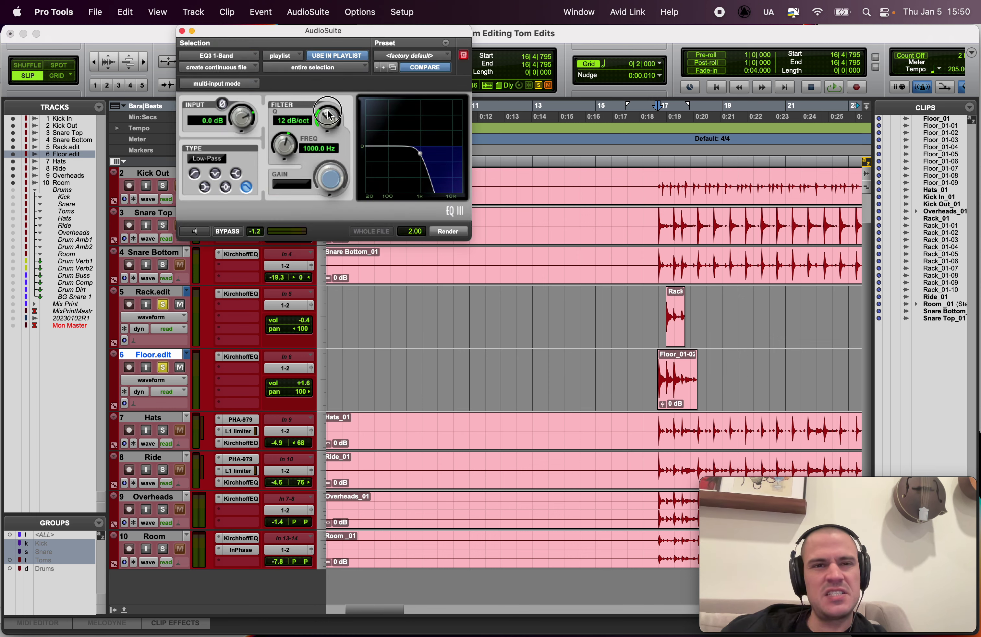
drag(327, 117, 330, 96)
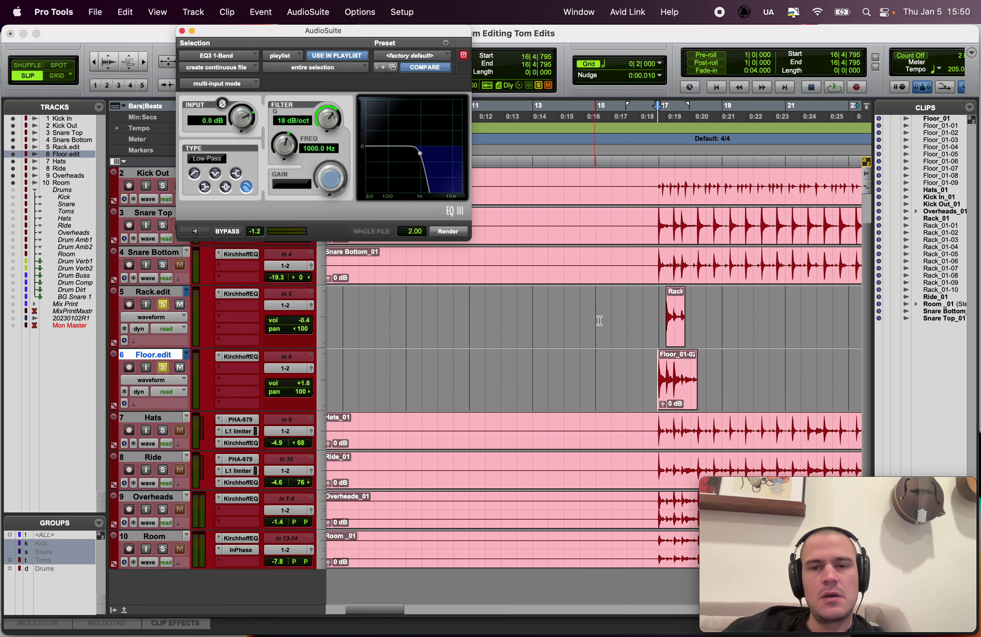
scroll(587, 372, up, 6)
scroll(525, 385, up, 1)
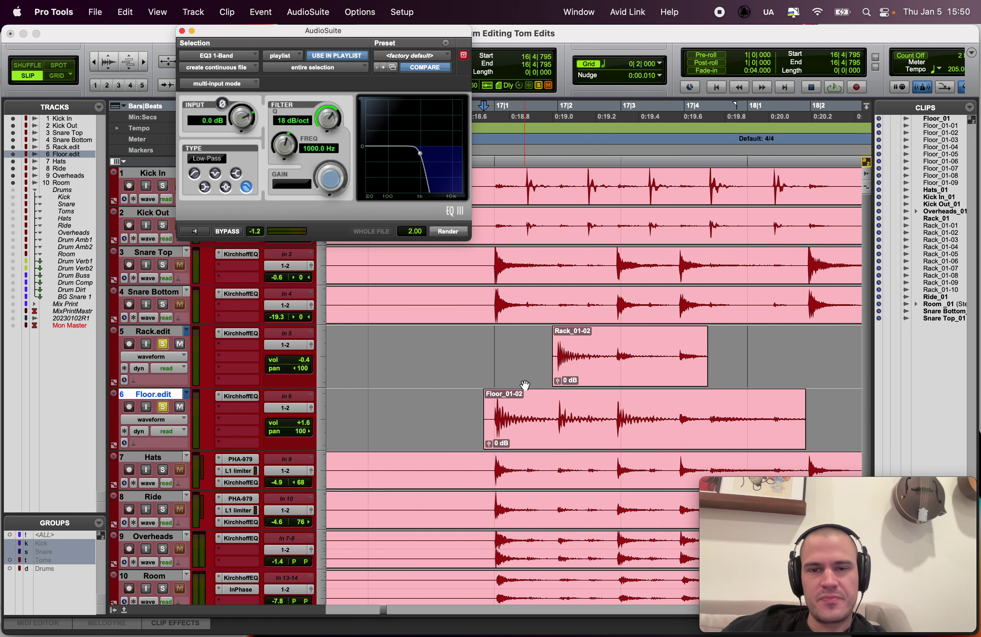
Step: Select the Rack_01-02 sustain just past the hit, ending at 17|4|366
click(572, 352)
scroll(573, 351, up, 3)
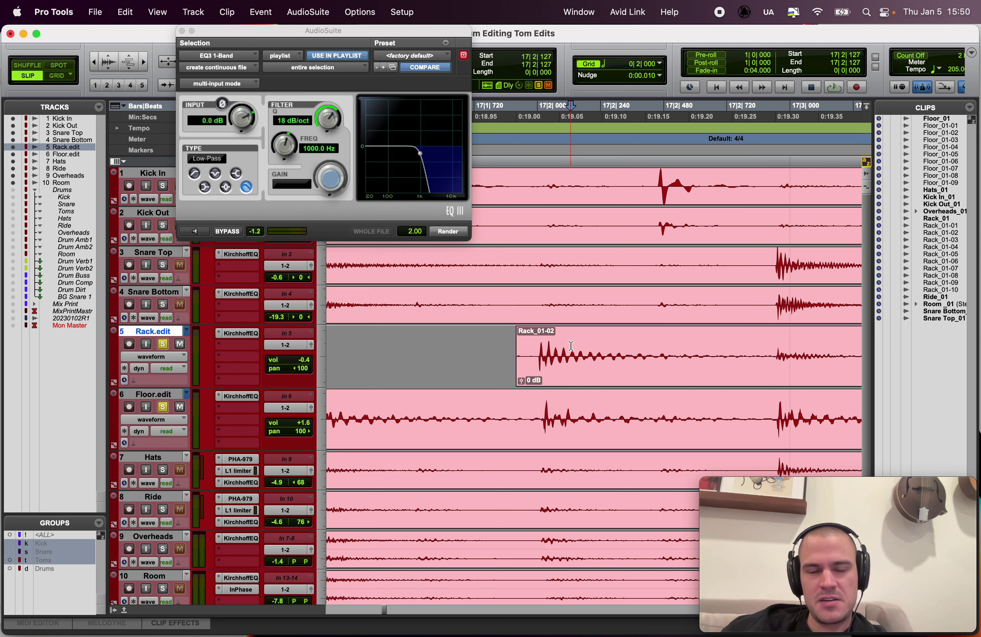
drag(572, 345, 628, 342)
scroll(577, 345, down, 3)
scroll(497, 331, up, 3)
scroll(497, 331, left, 3)
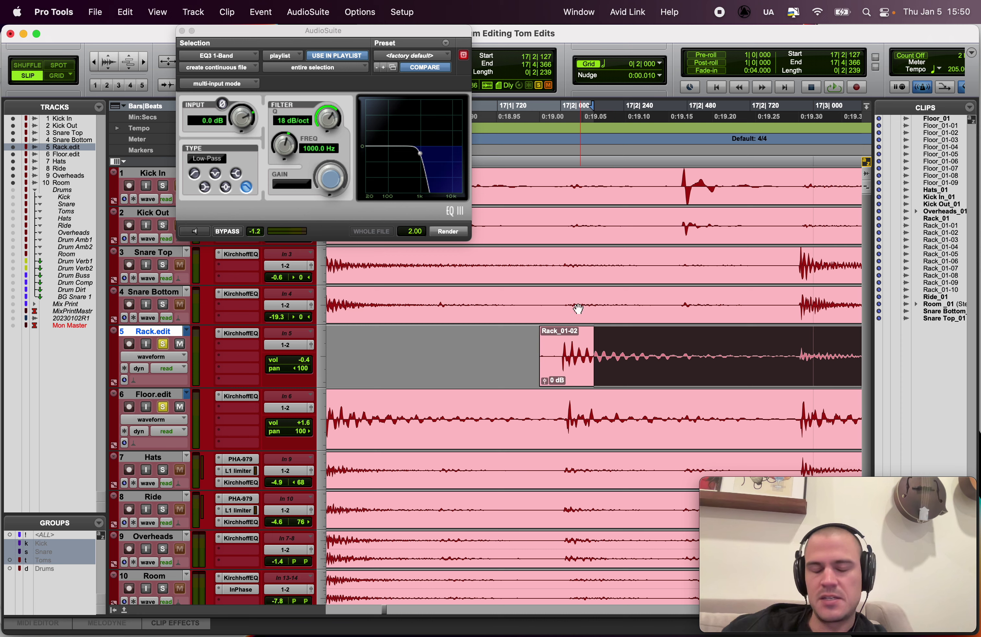
shift+click(625, 344)
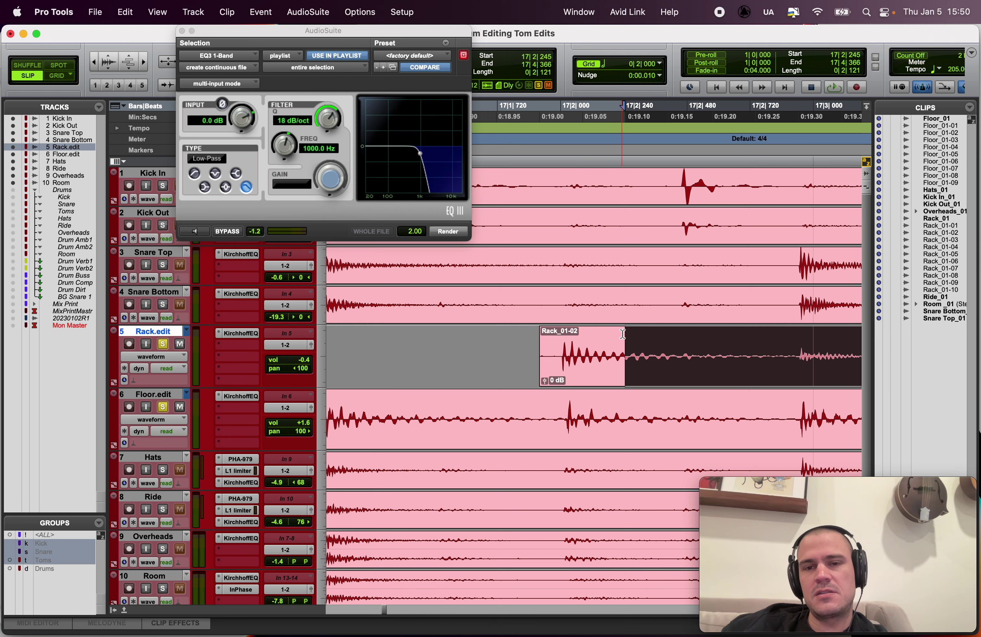
scroll(627, 338, right, 3)
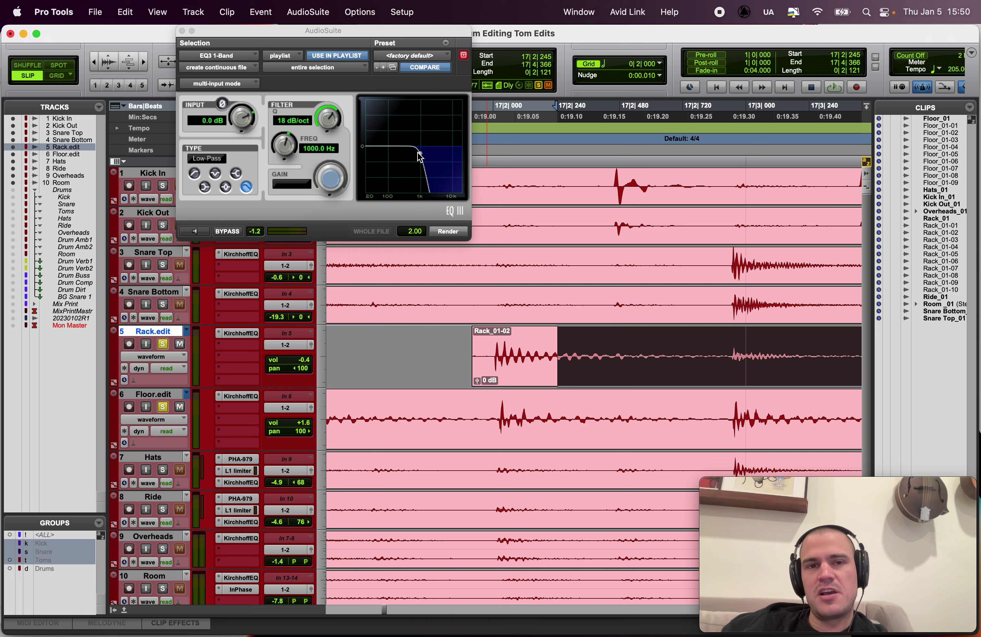
Step: Render the low-pass EQ on the Rack_01-02 and Floor_01-02 sustain tails
click(455, 233)
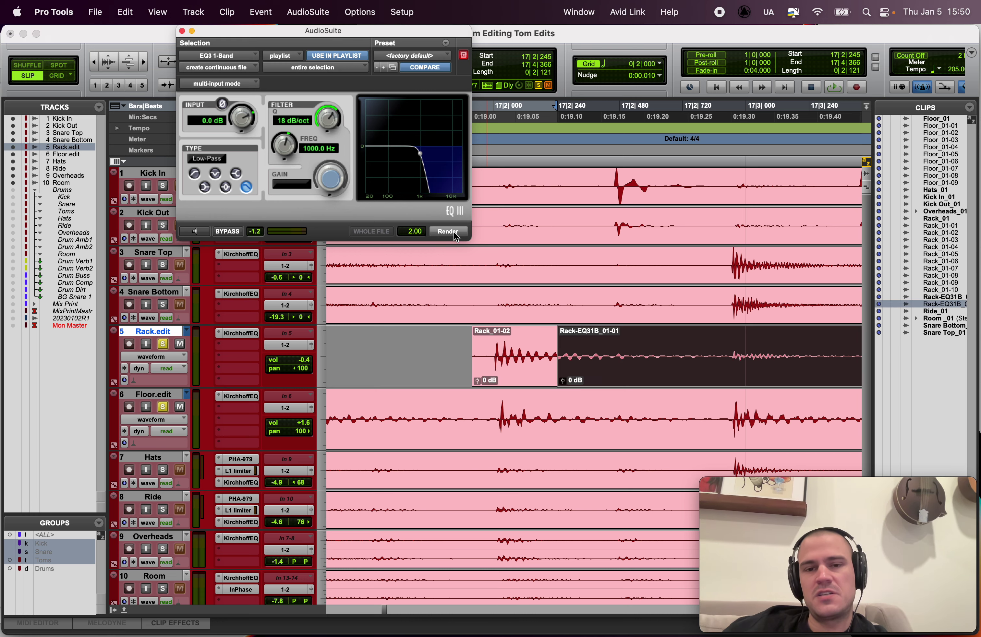
key(super+bracketleft)
click(646, 403)
click(446, 232)
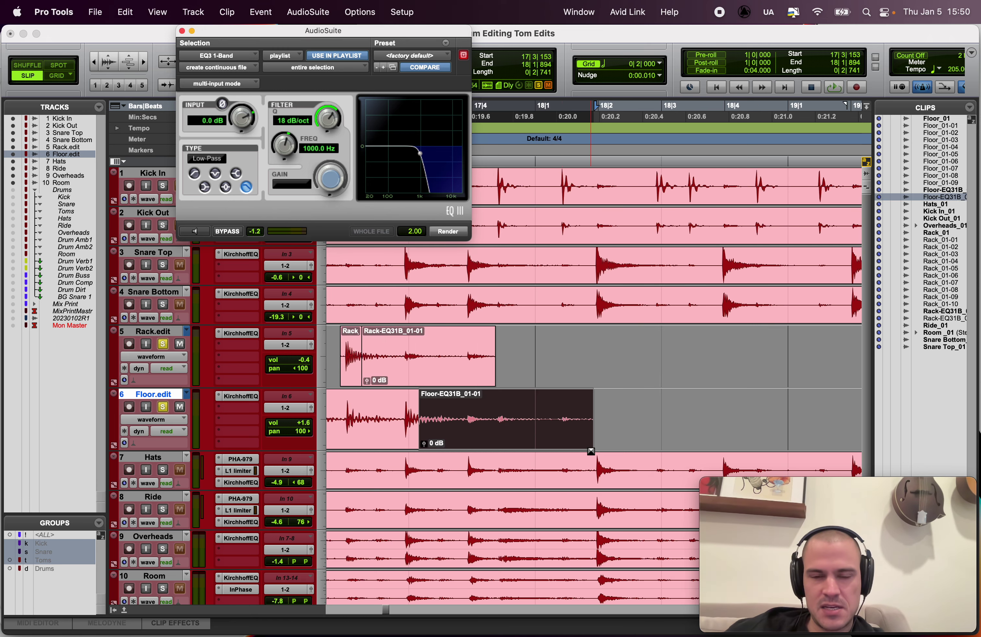
key(super+bracketleft)
Step: A/B the processed and original tom hits by undoing and redoing the EQ render
click(418, 419)
key(space)
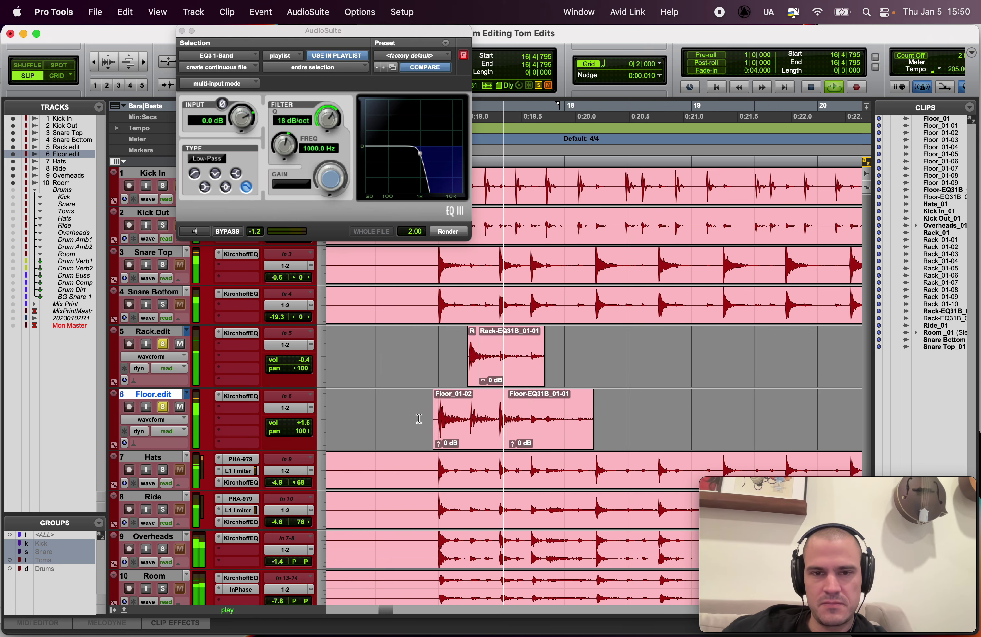
key(space)
key(space)
key(space)
key(super+z)
click(424, 417)
key(space)
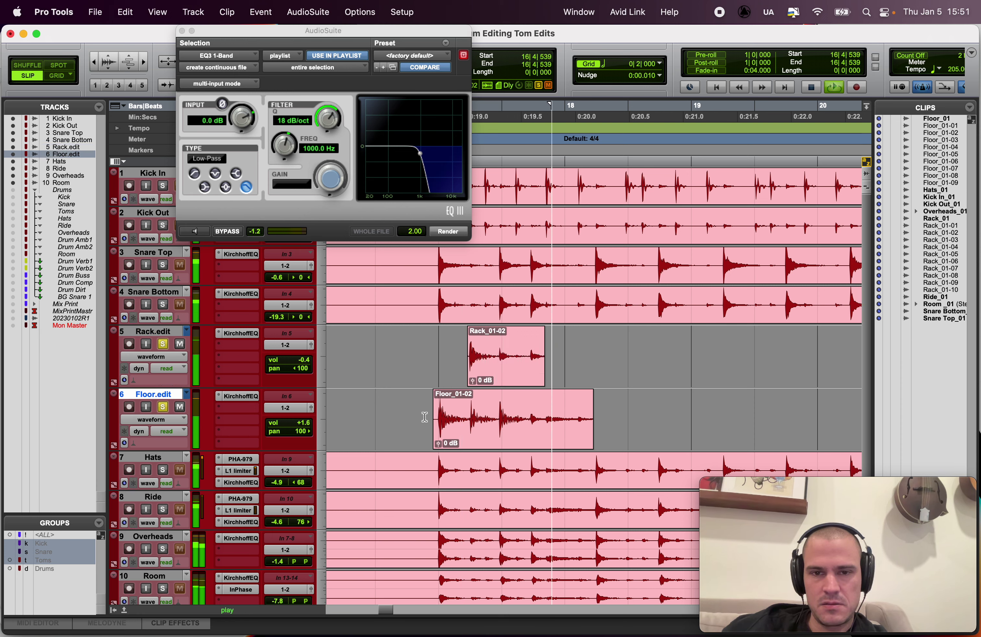
key(space)
key(super+shift+z)
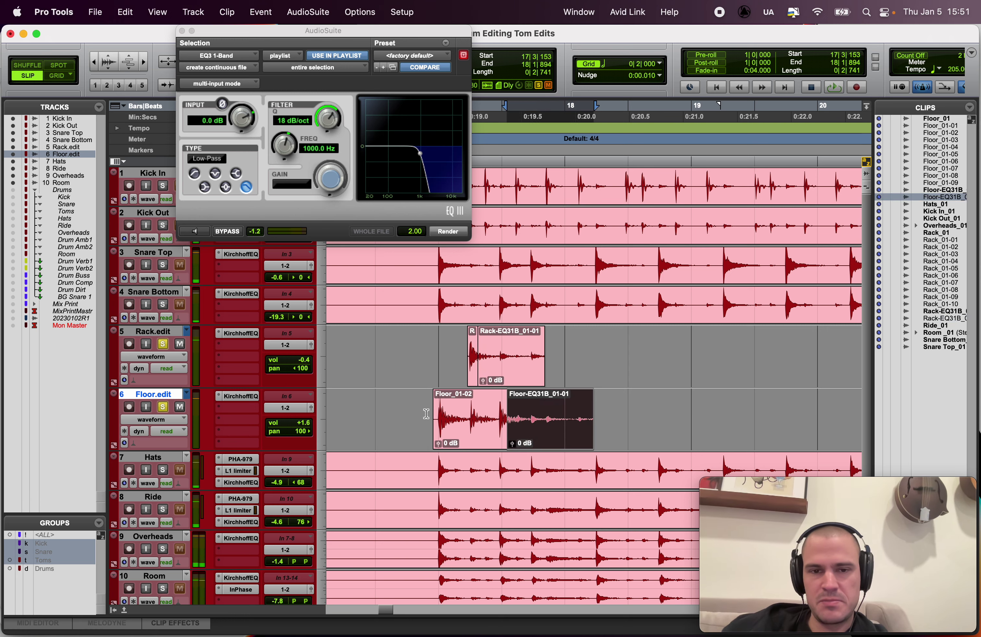
click(425, 418)
key(space)
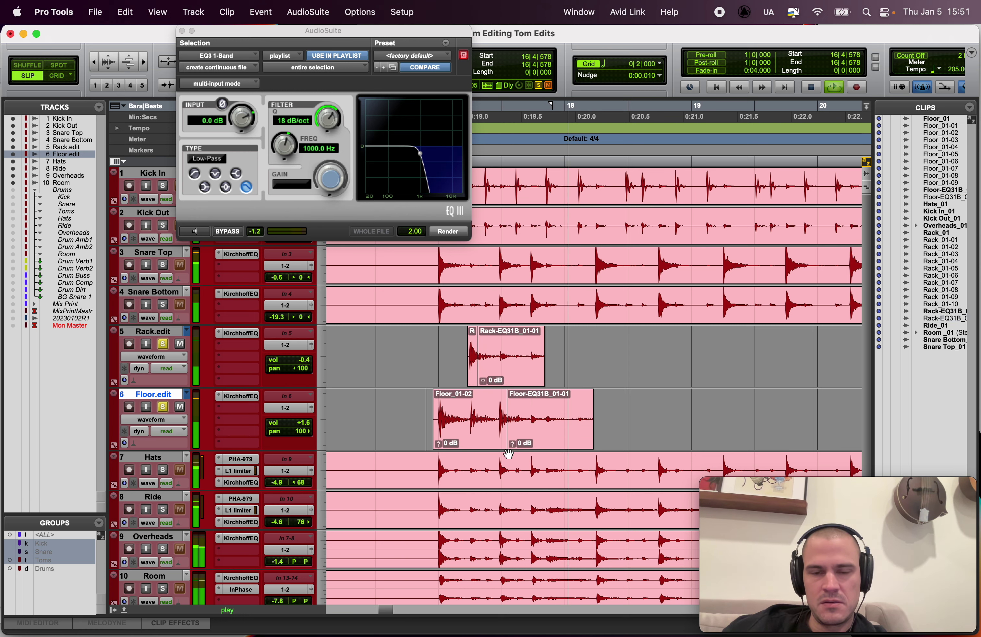
key(super+bracketleft)
key(super+bracketleft)
key(space)
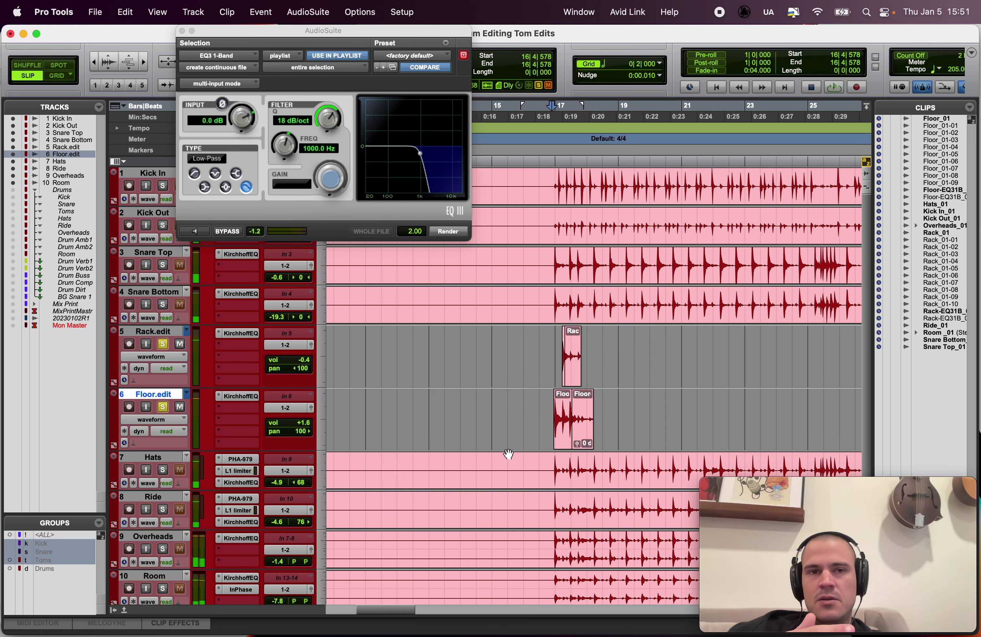
Step: Low-pass render the Floor_01-04 tail after its hit and audition the result
scroll(509, 455, right, 10)
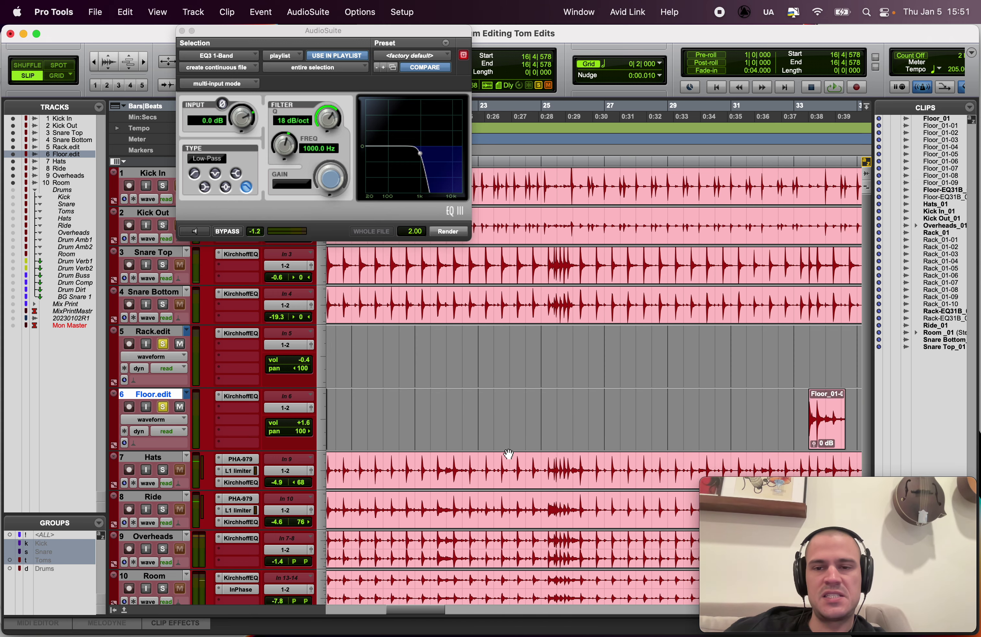
key(Tab)
key(super+bracketright)
key(super+bracketright)
key(super+bracketright)
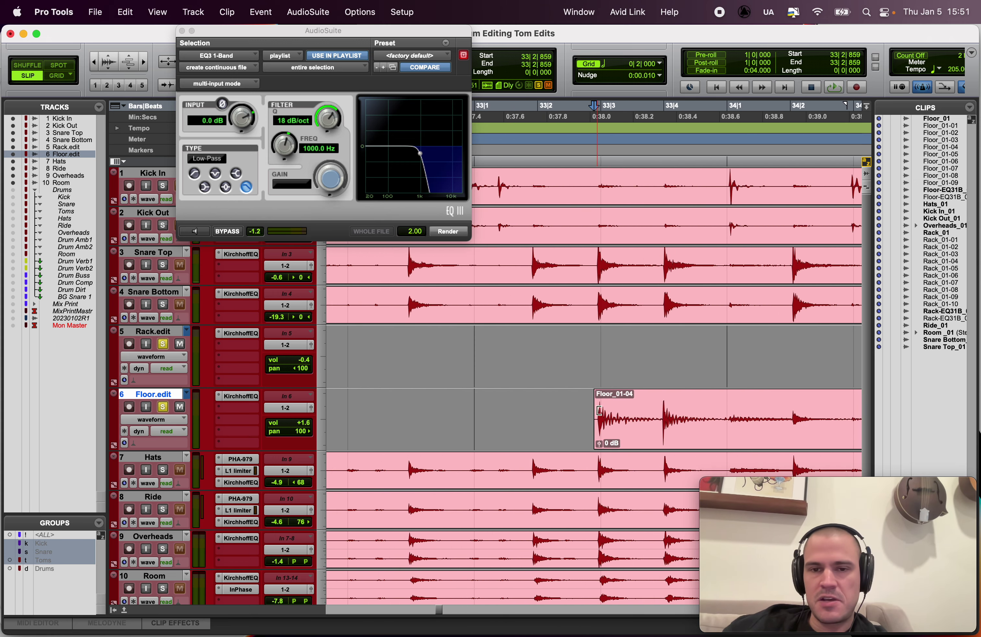
key(space)
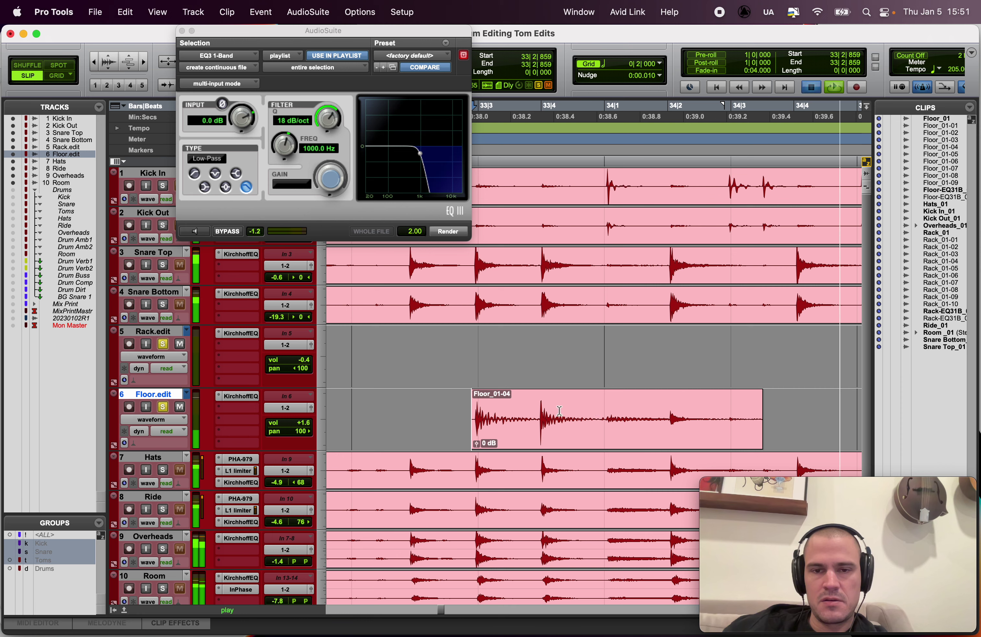
key(space)
click(558, 409)
key(shift+Tab)
key(space)
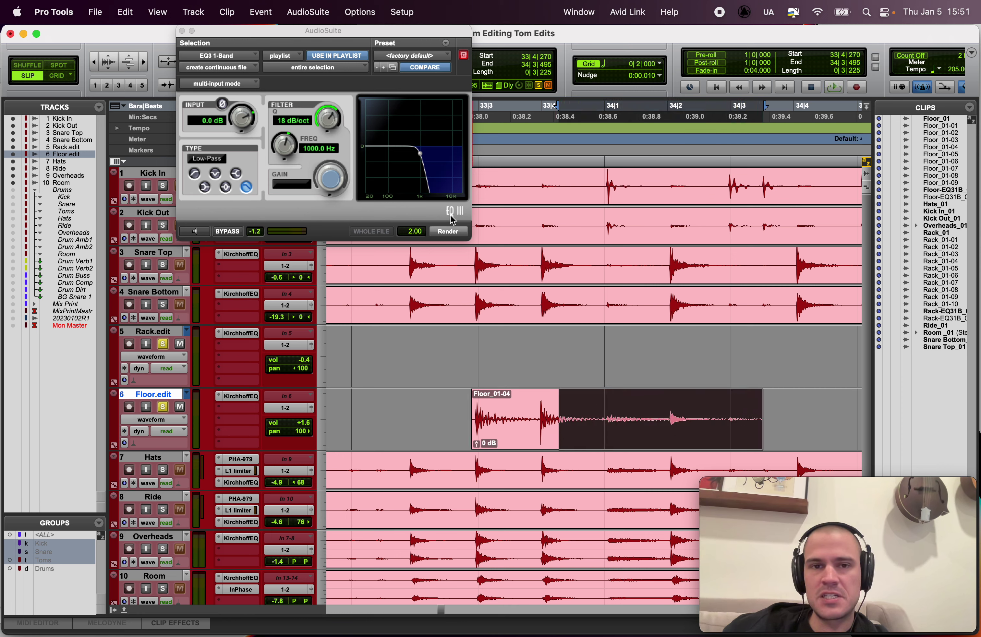
click(450, 232)
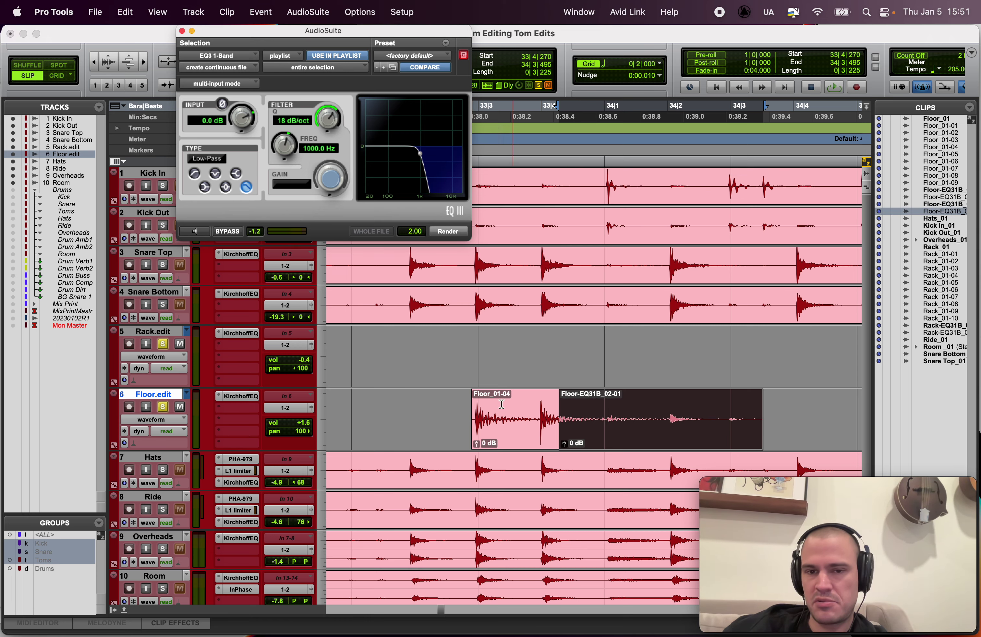
click(461, 410)
key(space)
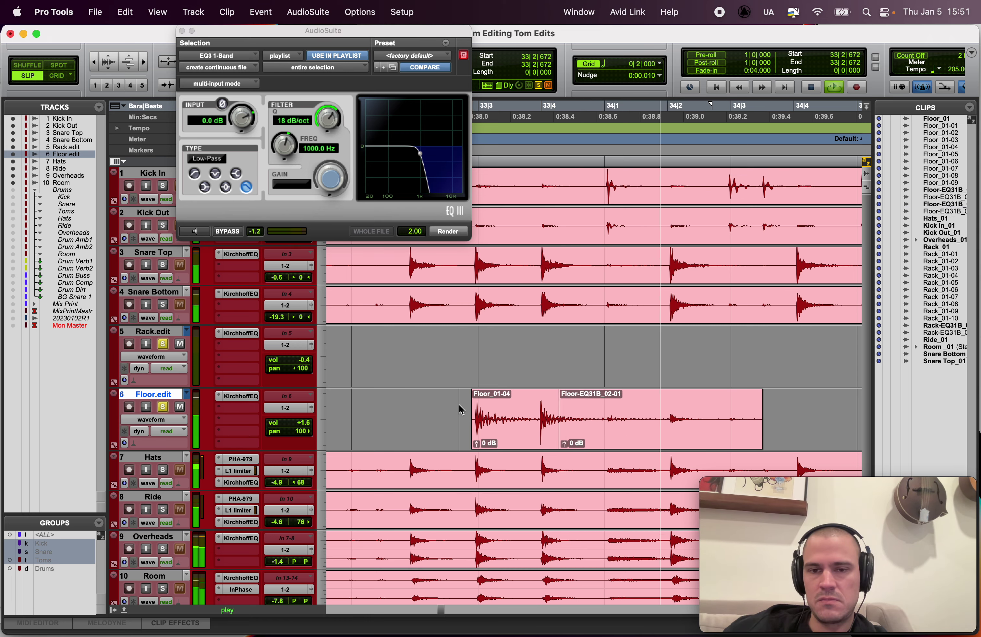
Step: Select the Rack_01-08 clip and zoom in on it
key(super+bracketleft)
key(super+bracketleft)
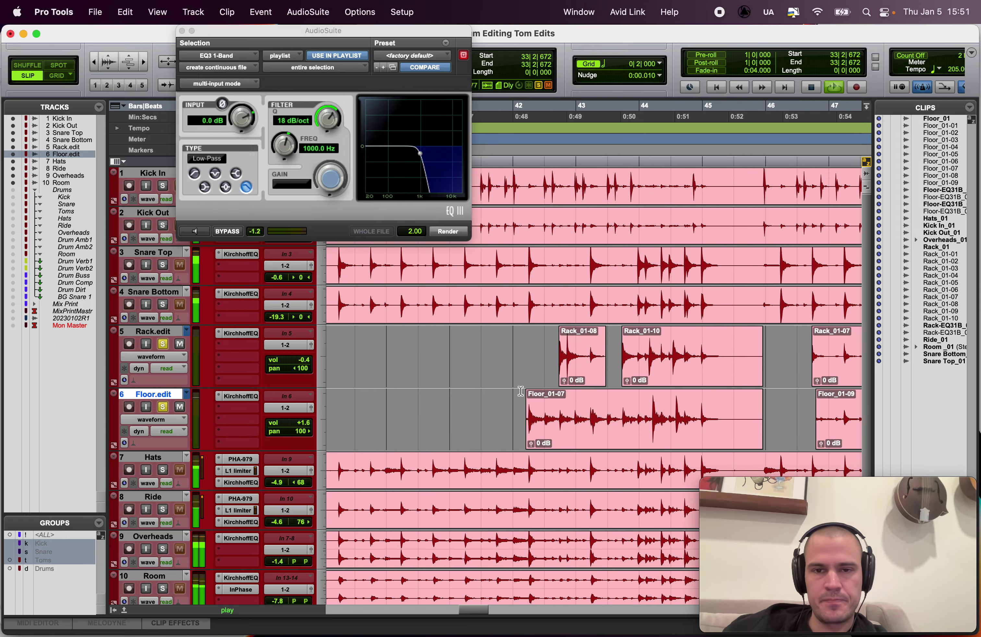
click(587, 372)
key(super+bracketright)
key(super+bracketright)
Step: Audition the upcoming hits and low-pass render the Rack_01-08 tail
scroll(620, 368, right, 1)
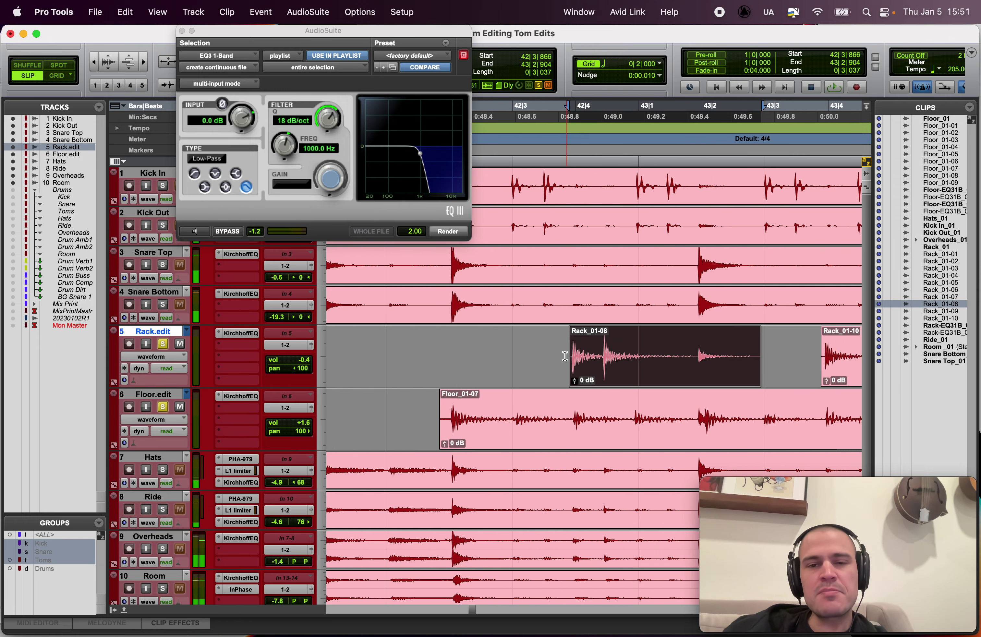
key(super+bracketleft)
click(520, 347)
key(space)
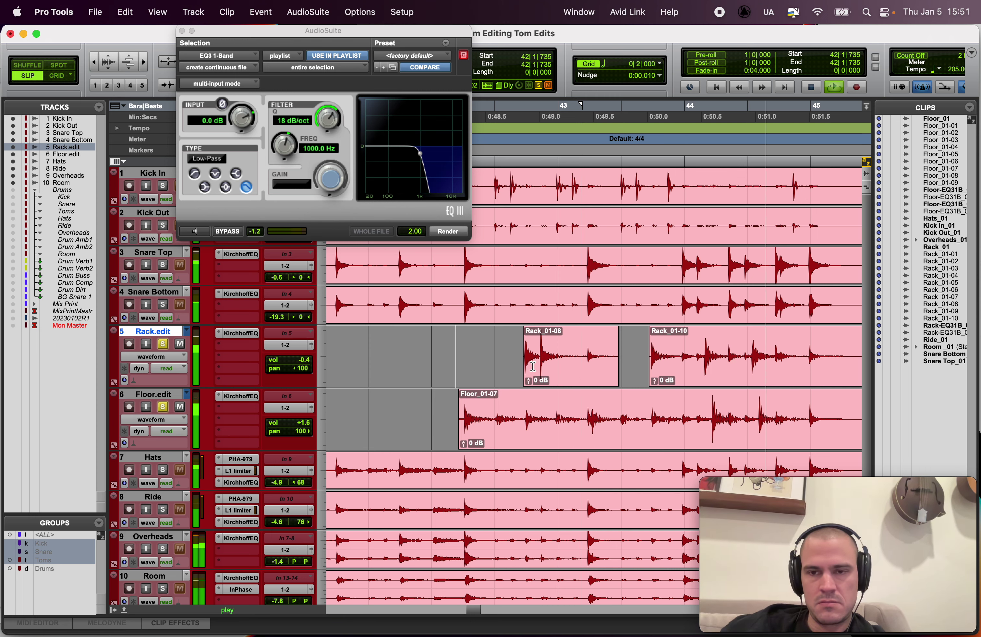
key(space)
click(555, 349)
key(shift+Tab)
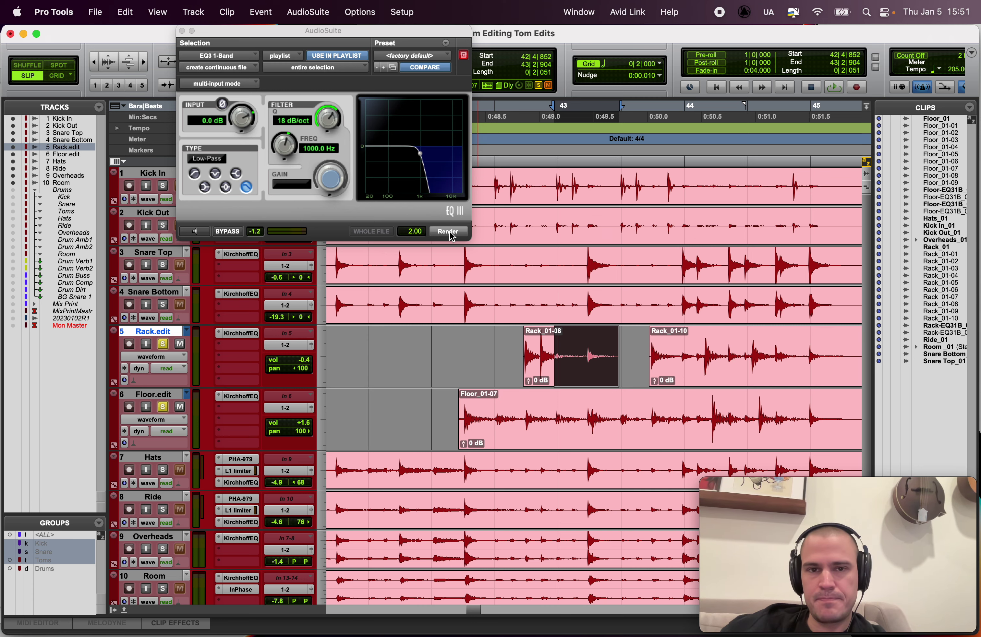
click(449, 232)
Step: Low-pass render the sustains after the Rack_01-11 and Rack_01-12 hits
click(693, 342)
key(super+bracketright)
key(super+bracketright)
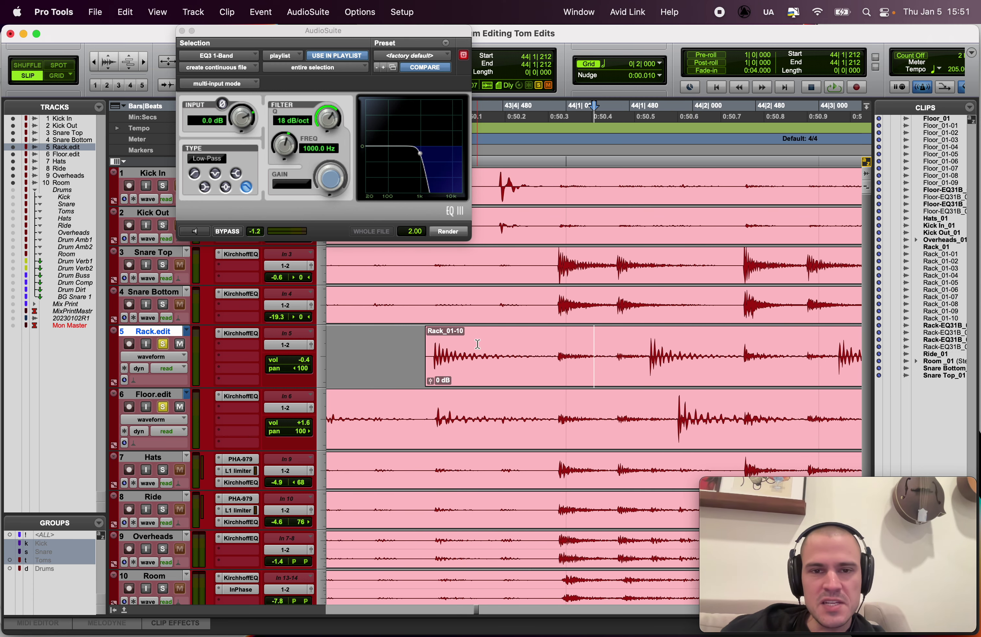
drag(477, 345, 649, 343)
click(442, 234)
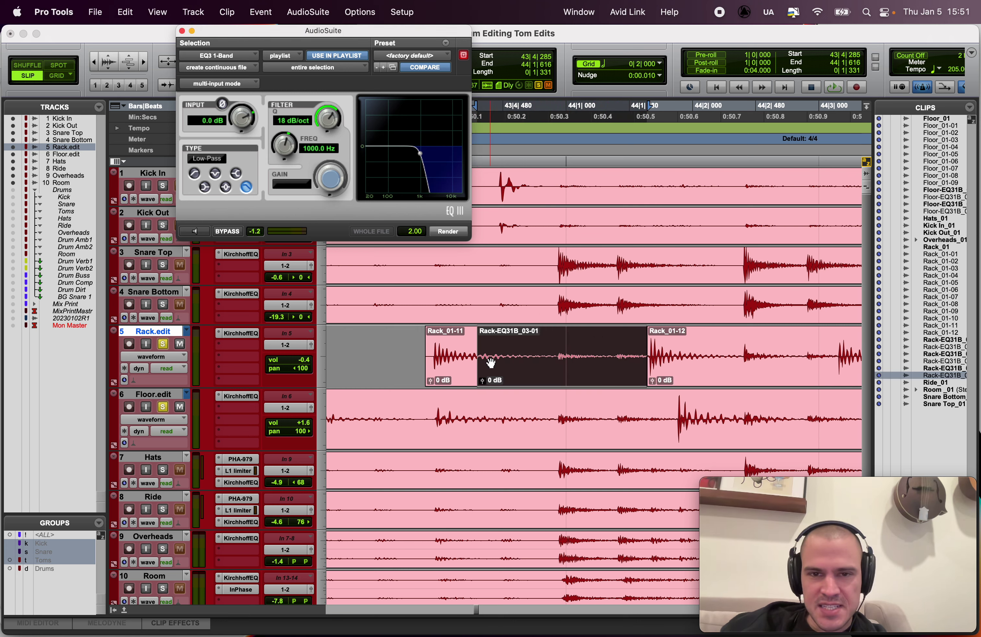
drag(673, 342, 836, 343)
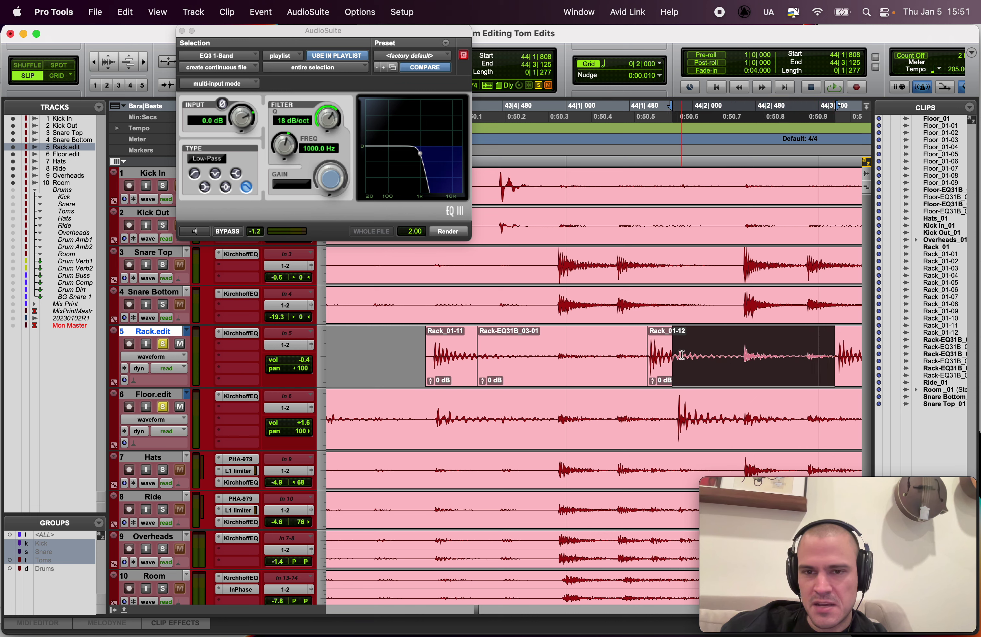
click(448, 232)
Step: Low-pass render the whole Rack_01-14 clip and a floor tom sustain
scroll(612, 362, right, 5)
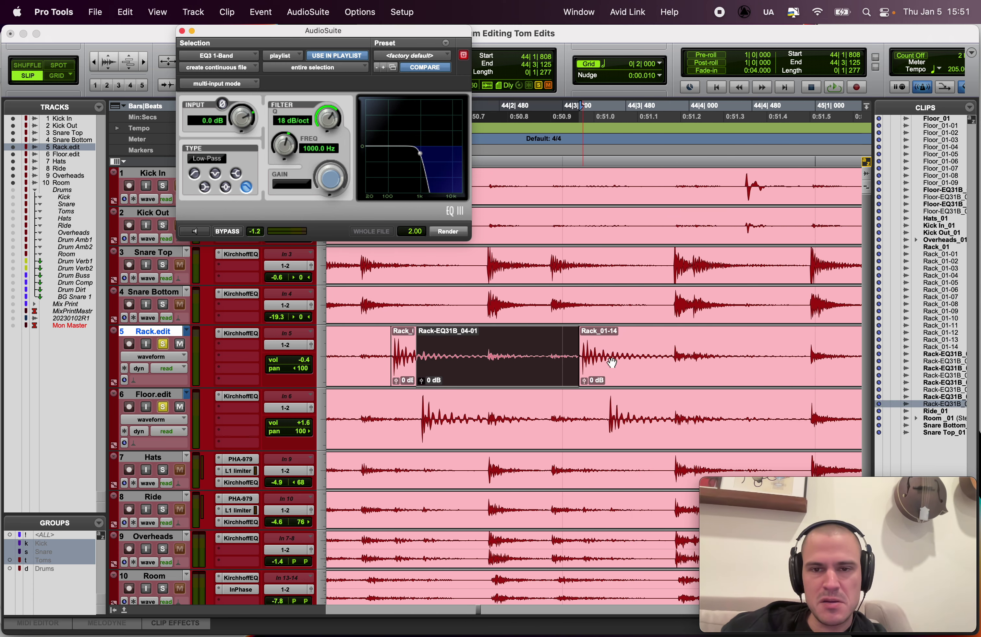
double_click(605, 346)
key(r)
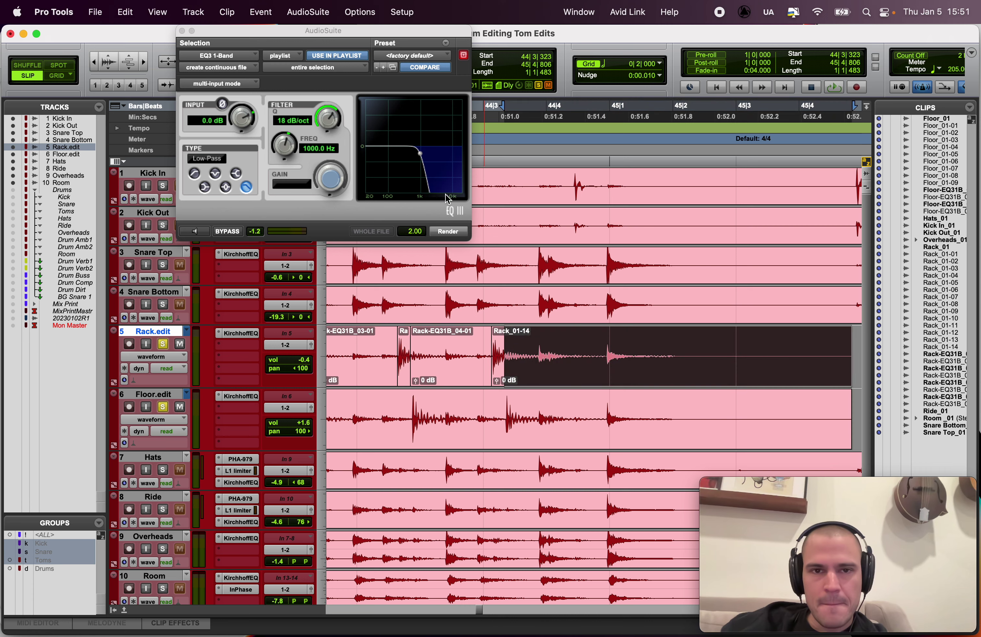
click(457, 233)
double_click(519, 401)
click(448, 231)
Step: Low-pass render the next two floor tom sustains, each up to the following hit
scroll(460, 315, left, 3)
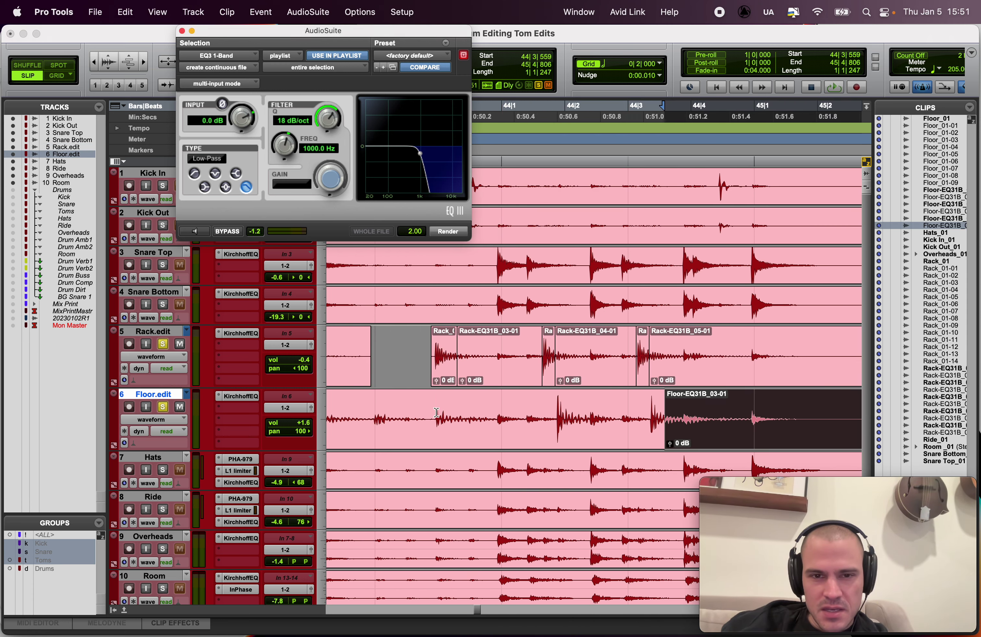
scroll(437, 412, up, 2)
scroll(437, 413, right, 3)
click(477, 405)
drag(479, 403, 684, 405)
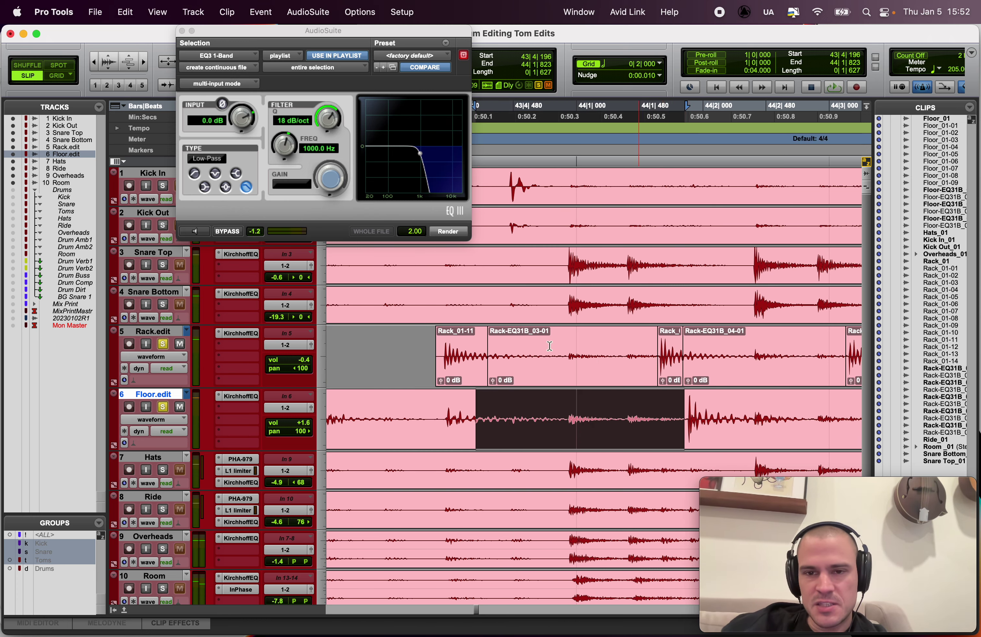
click(448, 232)
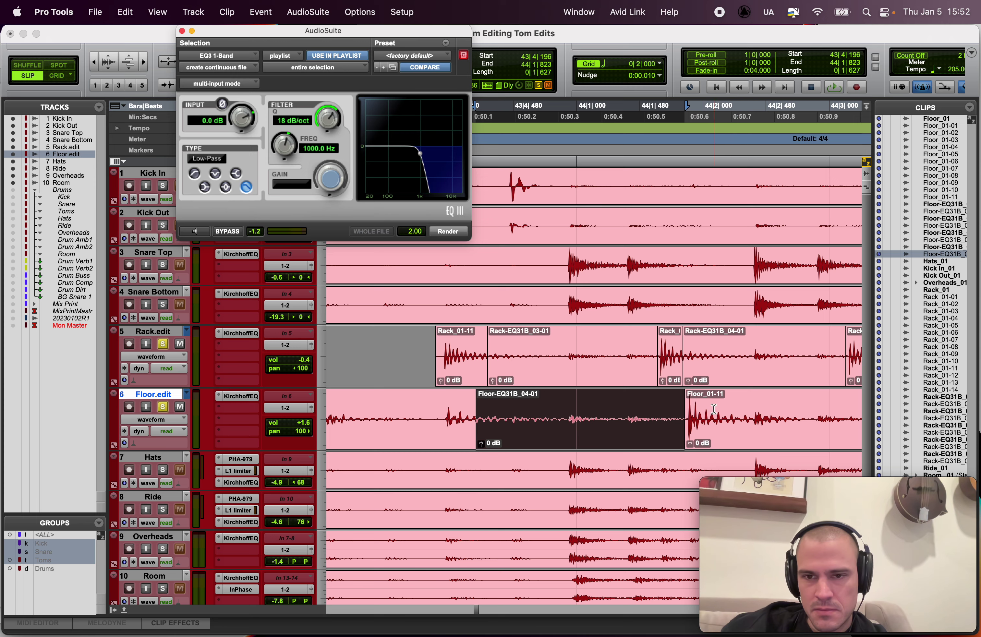
click(714, 409)
scroll(714, 409, right, 5)
shift+click(632, 400)
click(462, 232)
key(super+bracketleft)
key(super+bracketleft)
key(super+bracketleft)
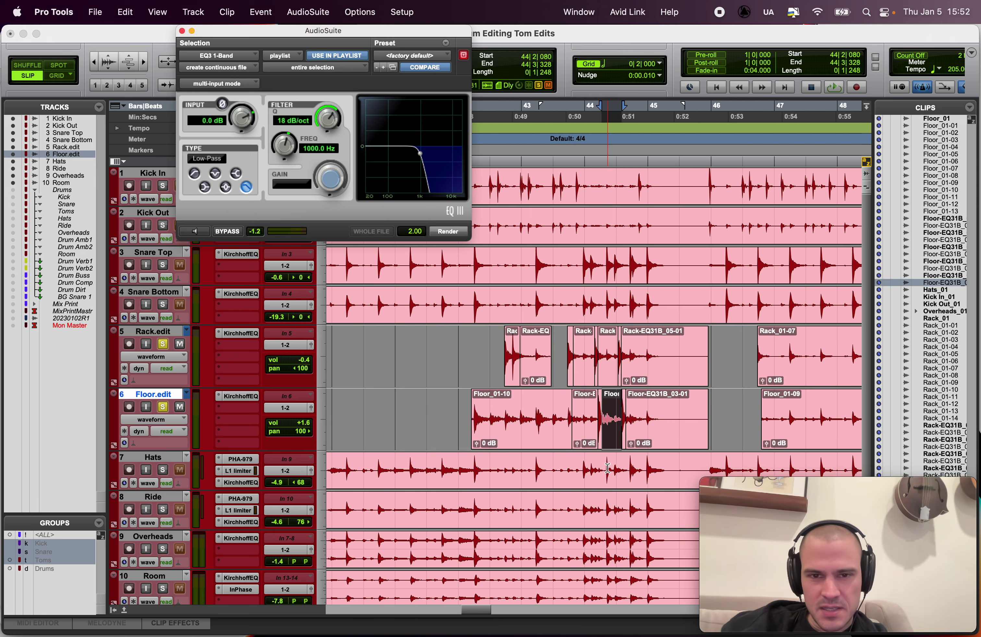
Step: Play back the processed tom section, then undo the earlier EQ renders on the tom clips
click(443, 409)
key(space)
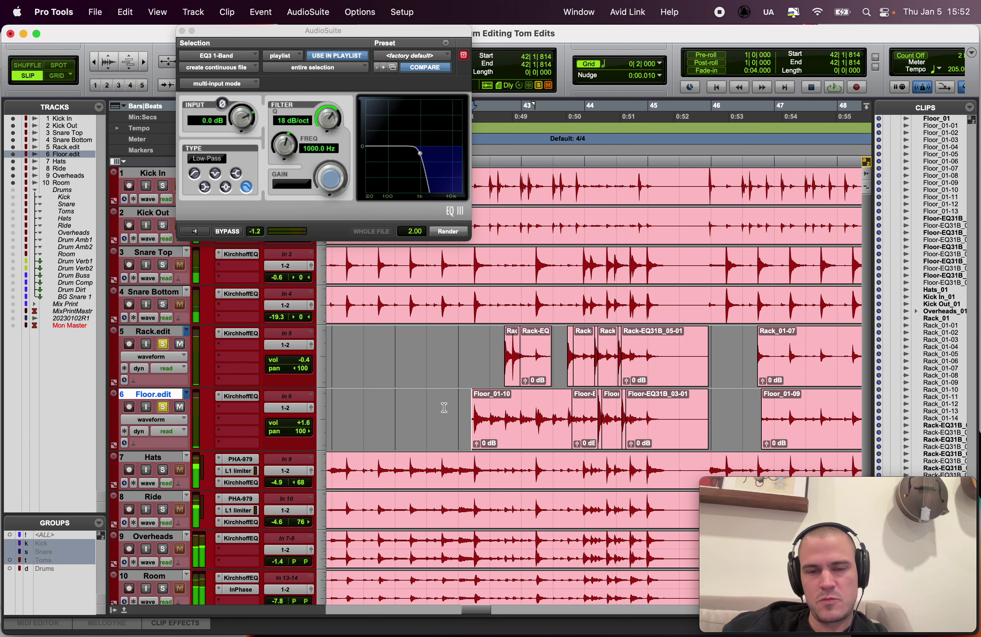
key(space)
key(space)
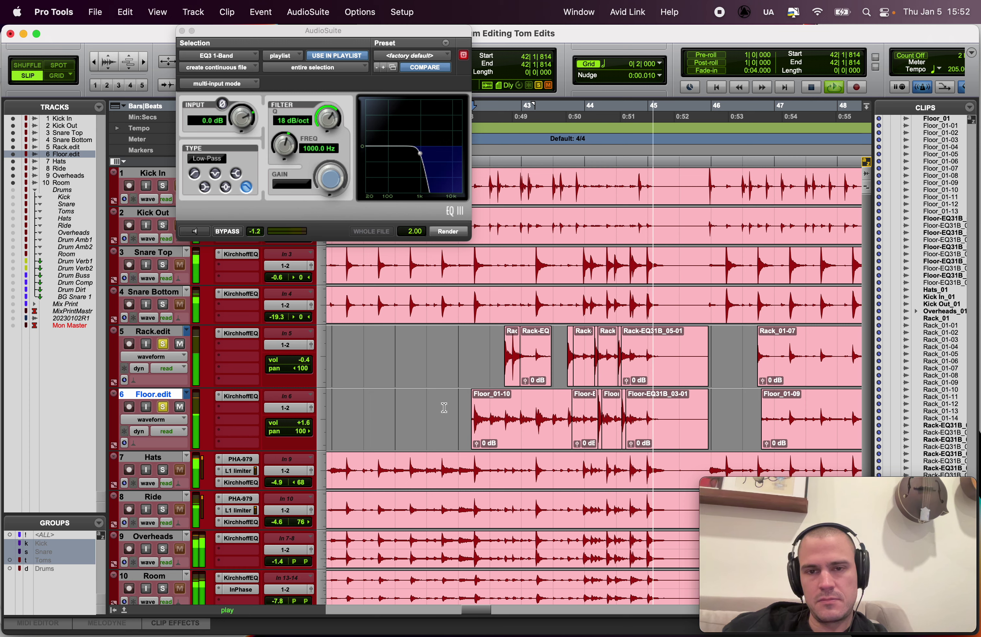
key(space)
key(super+z)
key(super+z)
key(super+z)
key(super+z)
key(super+z)
key(super+z)
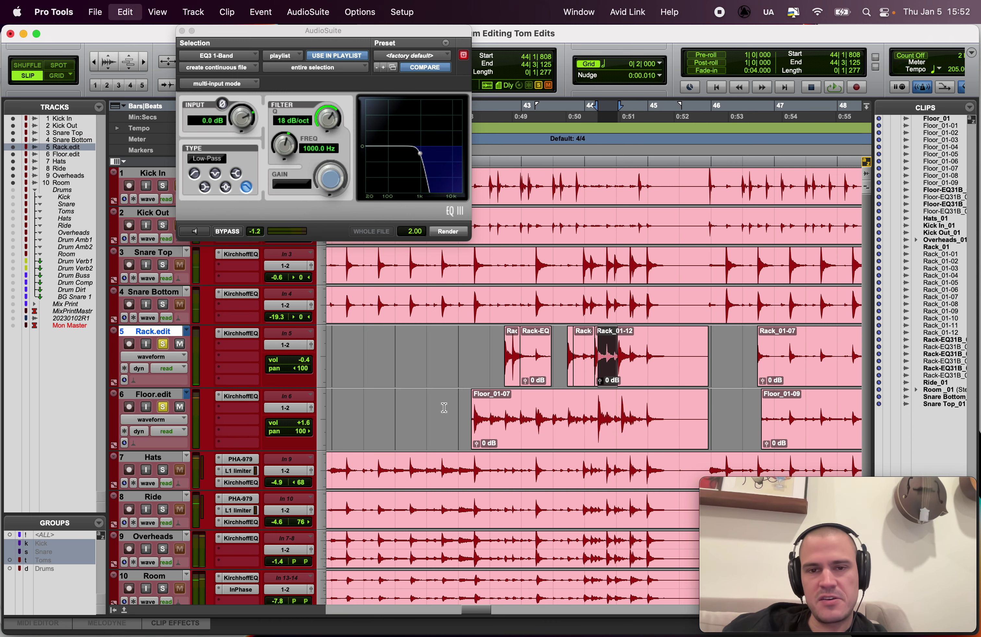
Step: Select the Rack_01-10 sustain and render the AudioSuite EQ3 low-pass onto it
click(467, 344)
key(space)
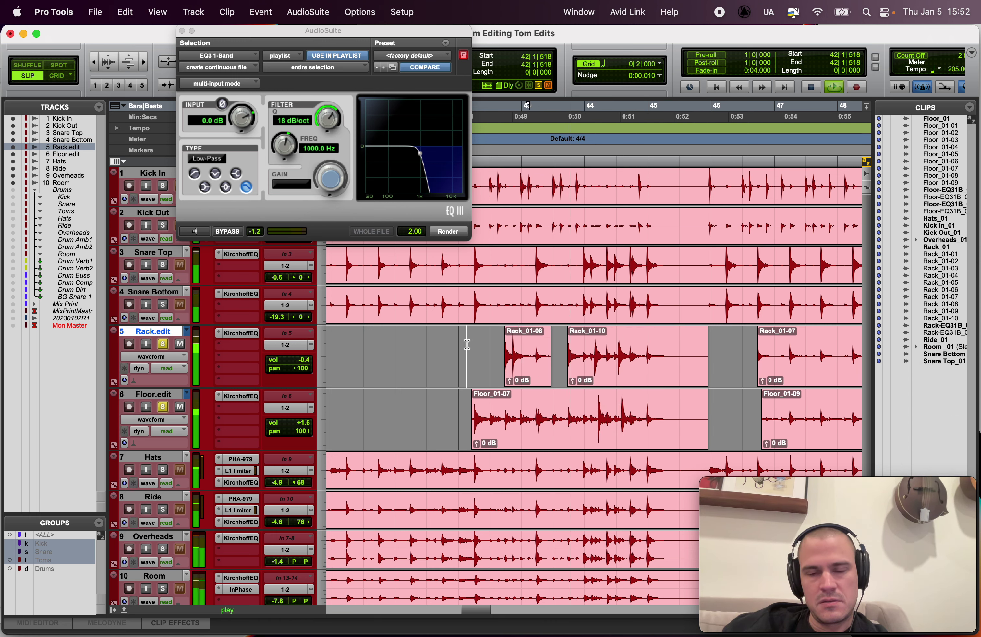
key(space)
drag(584, 344, 658, 339)
key(space)
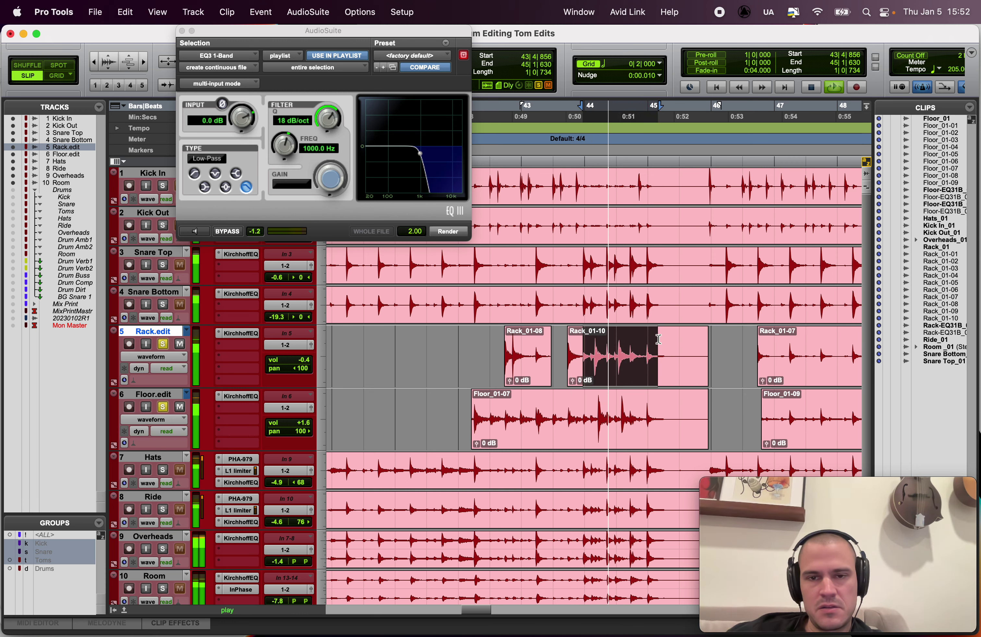
key(super+shift+z)
key(super+shift+z)
key(super+shift+z)
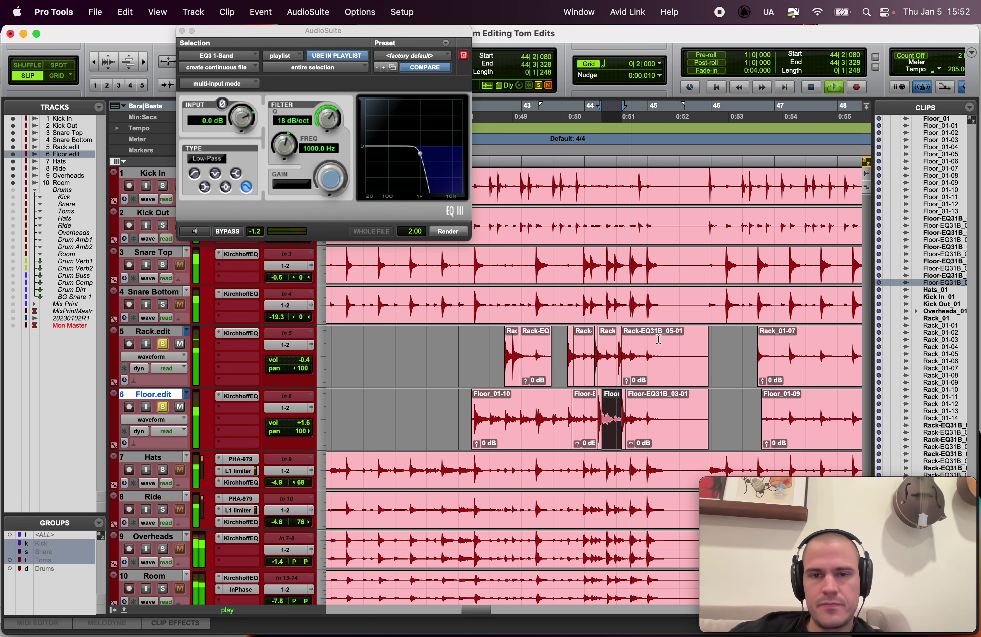
key(space)
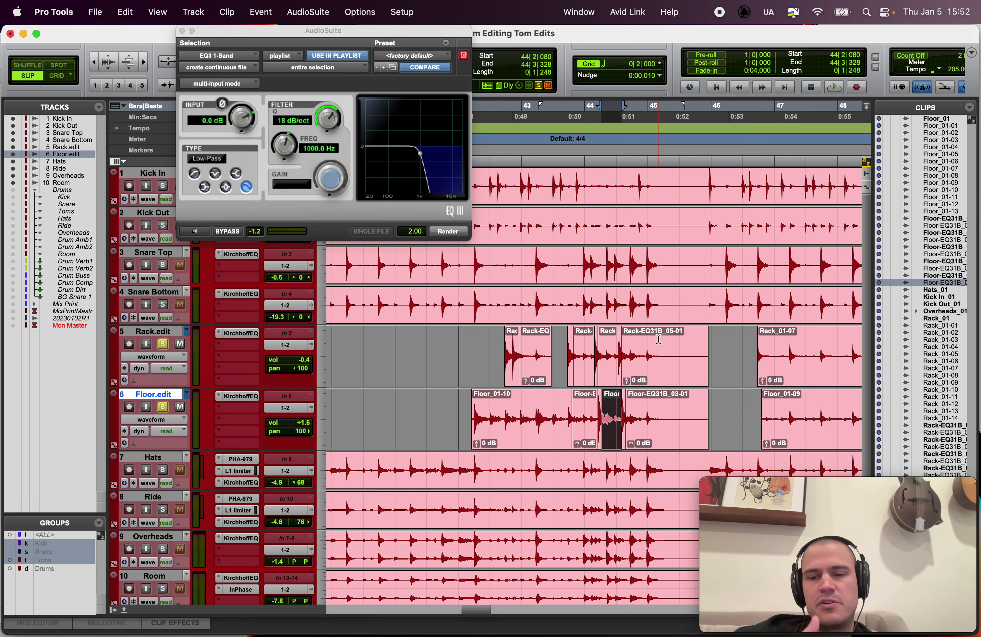
Step: Zoom out and select the time range across both Rack.edit and Floor.edit
key(super+bracketleft)
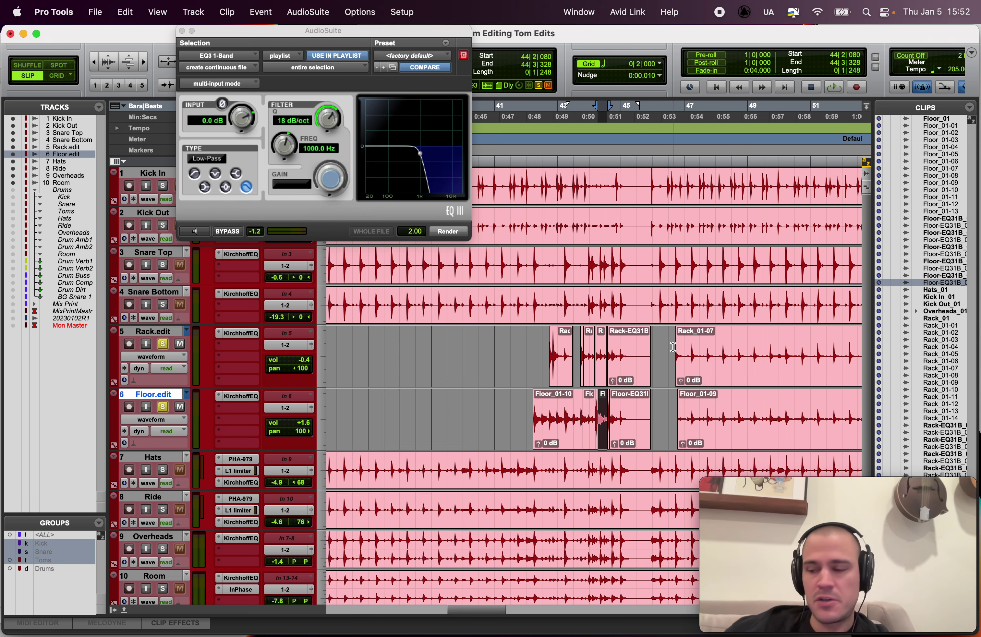
drag(672, 347, 534, 416)
key(super+bracketleft)
key(super+bracketleft)
Step: Apply Equal Power batch fades to the tom clips: 10 ms centered crossfades, 3000 ms fade-outs
shift+click(437, 344)
key(super+f)
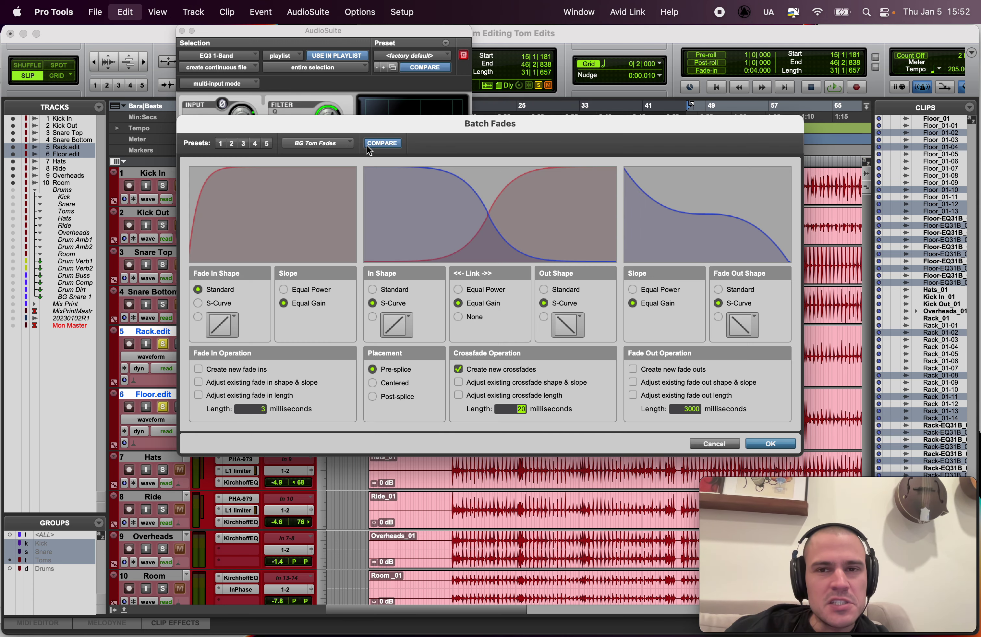
click(368, 147)
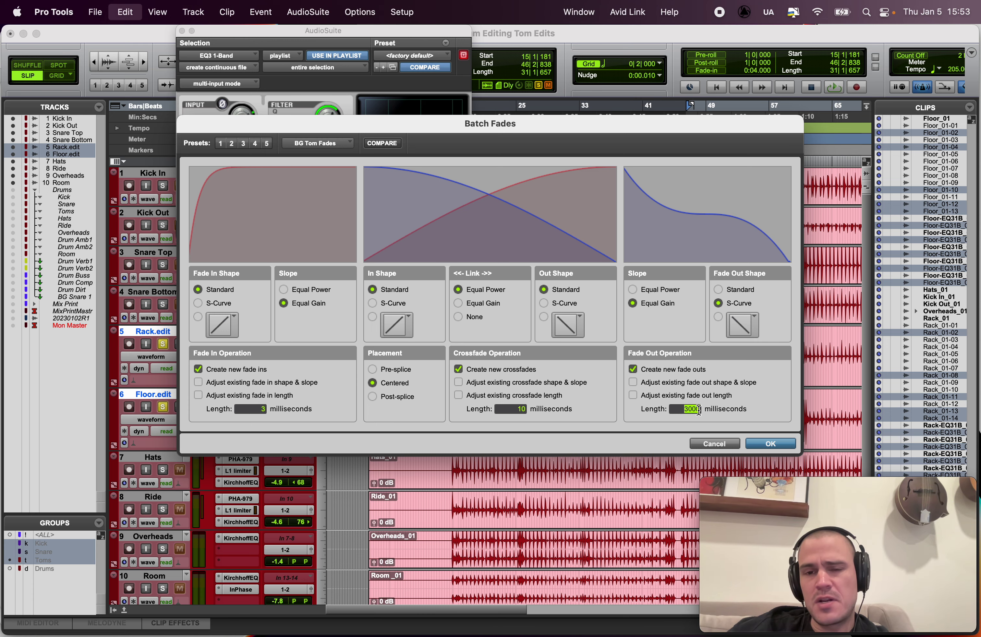
drag(704, 122, 704, 32)
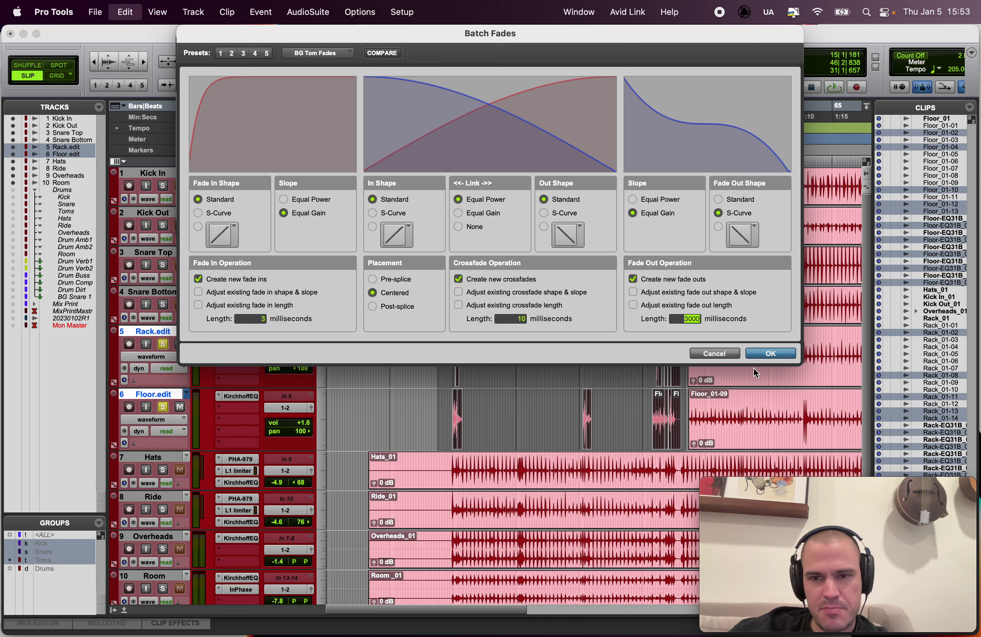
click(772, 354)
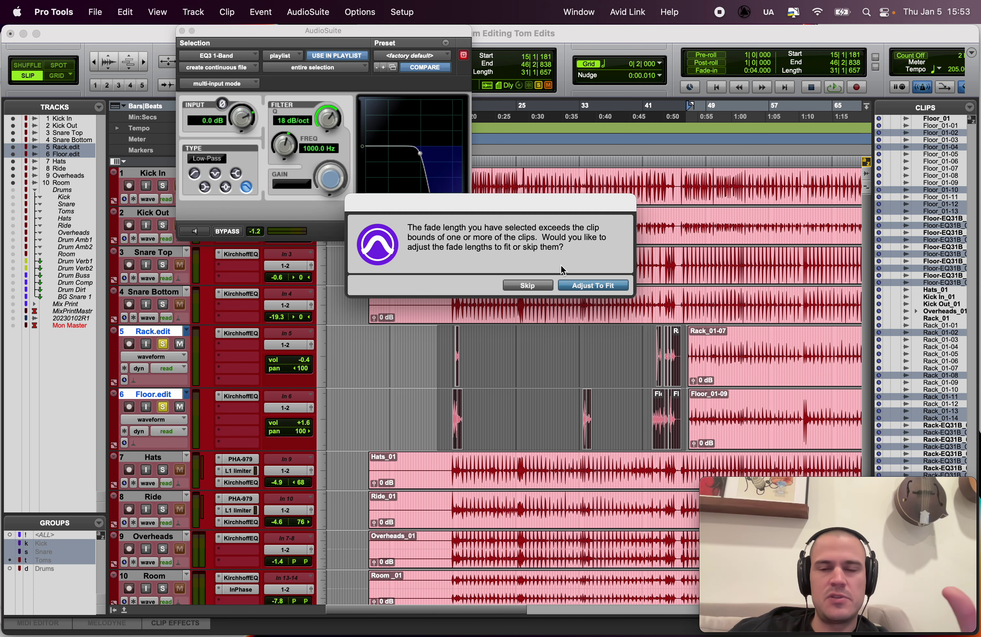
Step: Fit the oversized fades to the clip lengths and inspect the first faded rack tom hit
click(576, 287)
scroll(554, 337, up, 5)
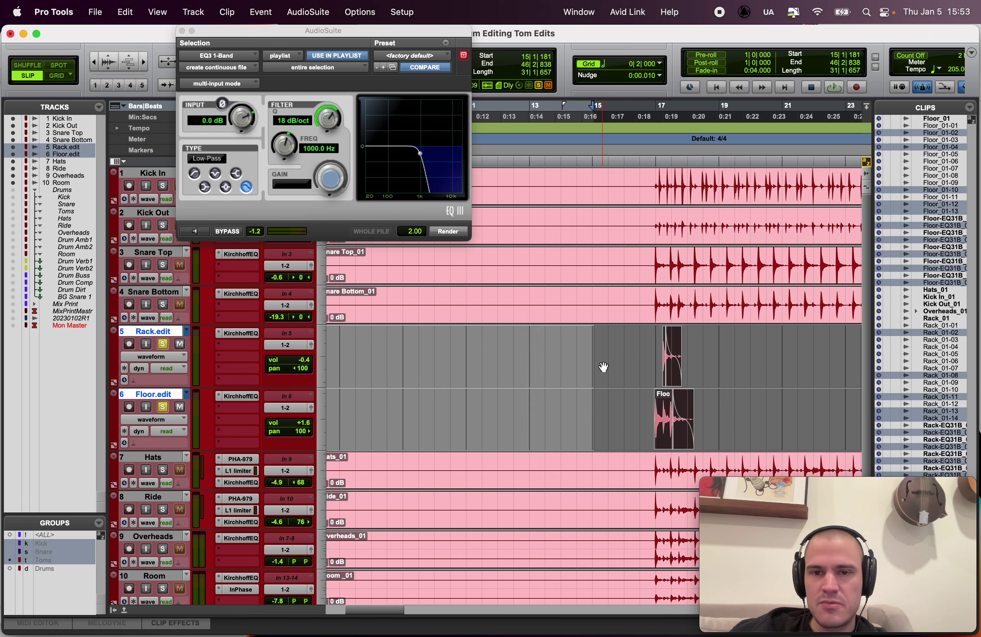
click(594, 356)
scroll(662, 373, up, 3)
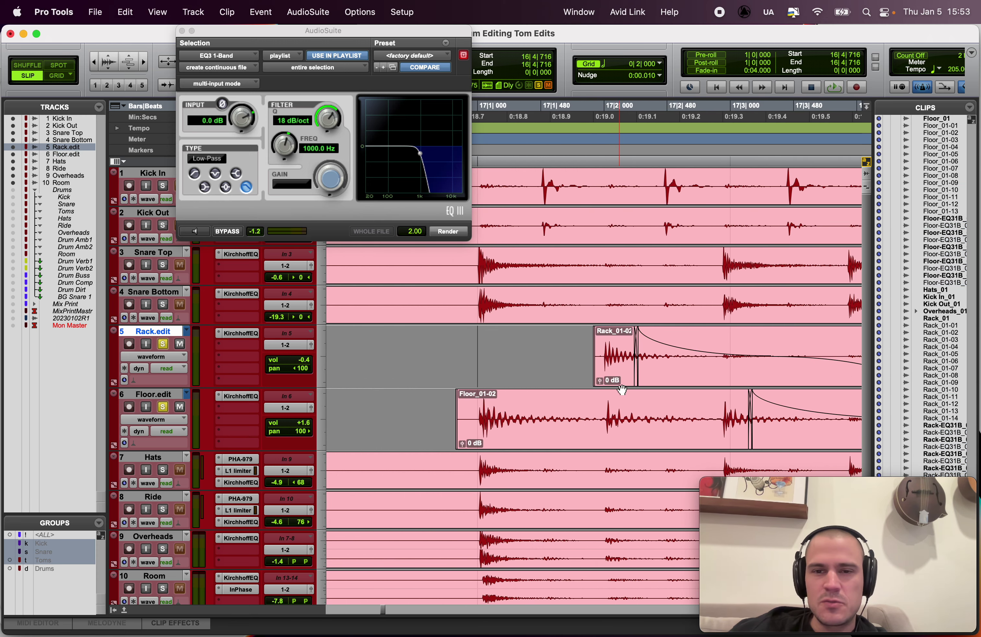
double_click(520, 372)
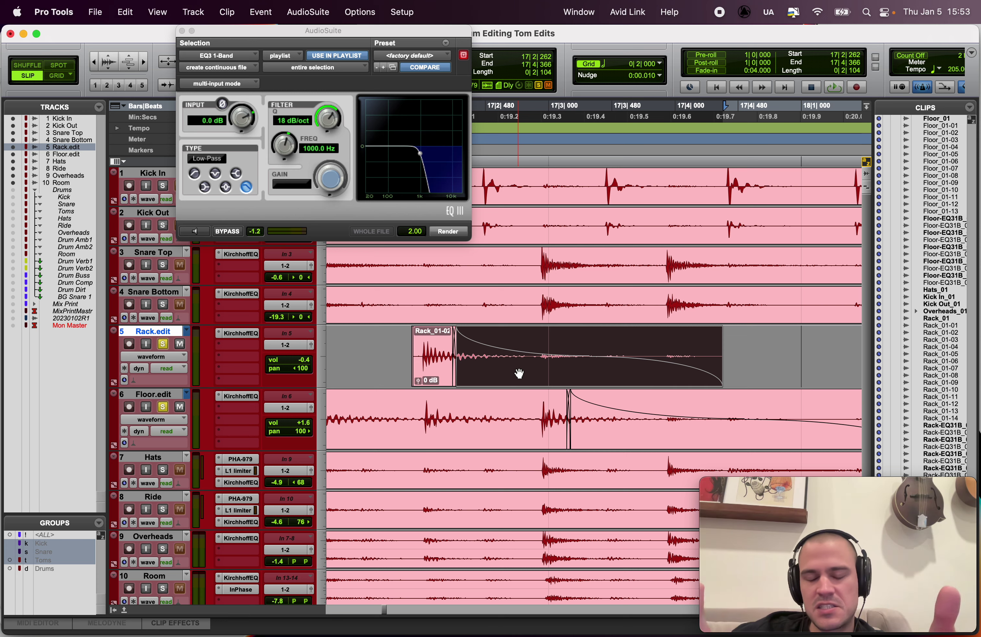
Step: Create fades across both tom tracks and play back the faded rack and floor hits
scroll(519, 371, down, 2)
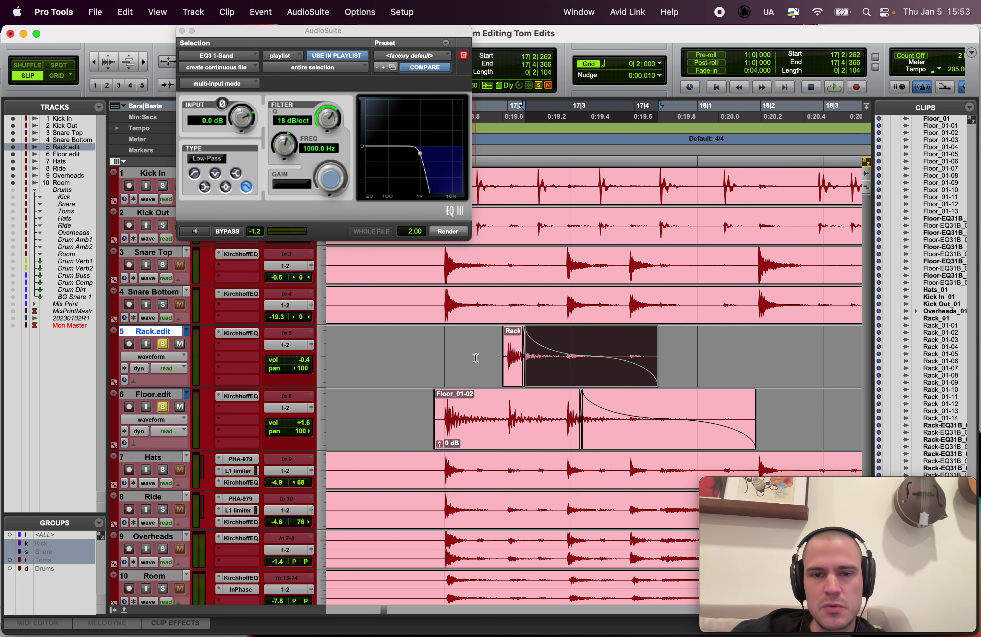
shift+click(513, 400)
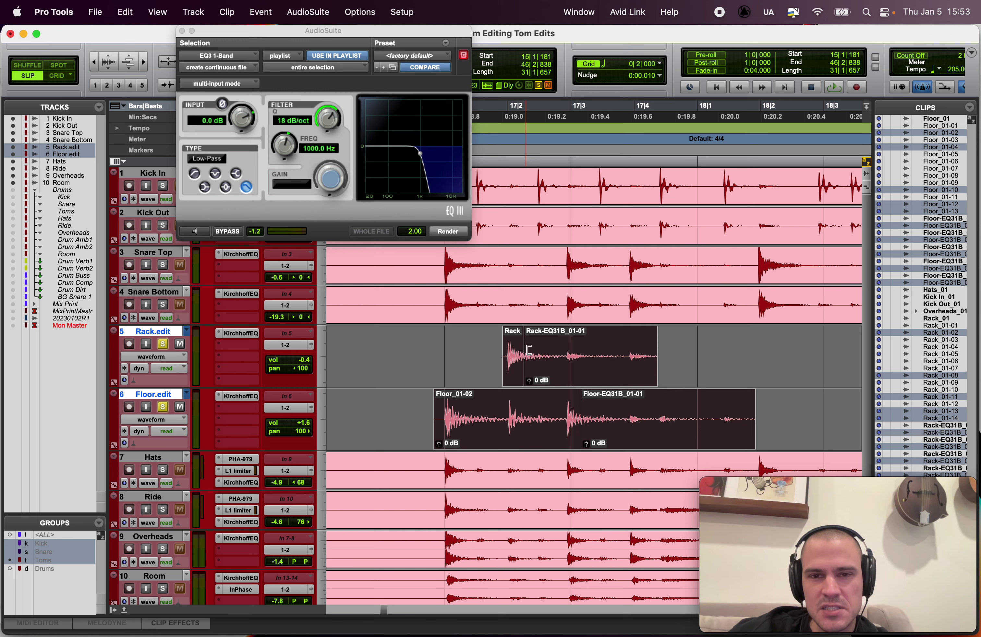
key(ctrl+f)
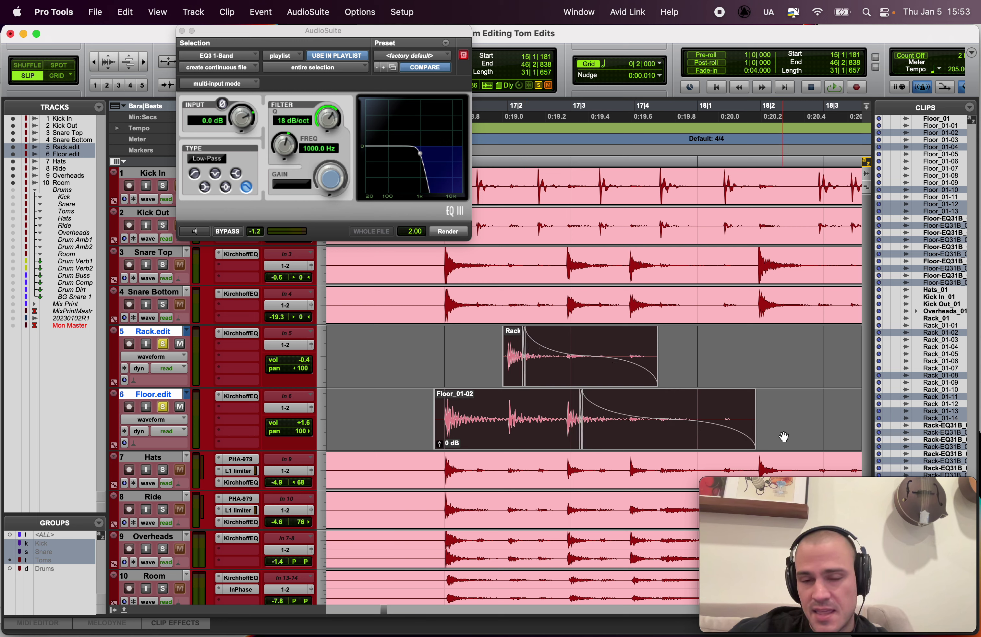
click(433, 344)
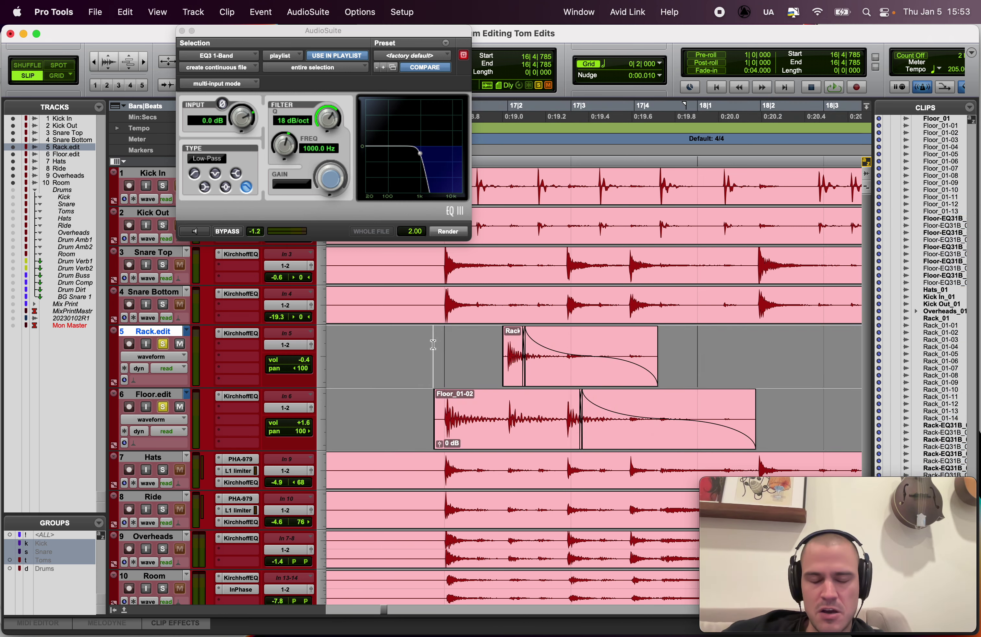
key(space)
key(r)
key(r)
key(space)
key(semicolon)
key(space)
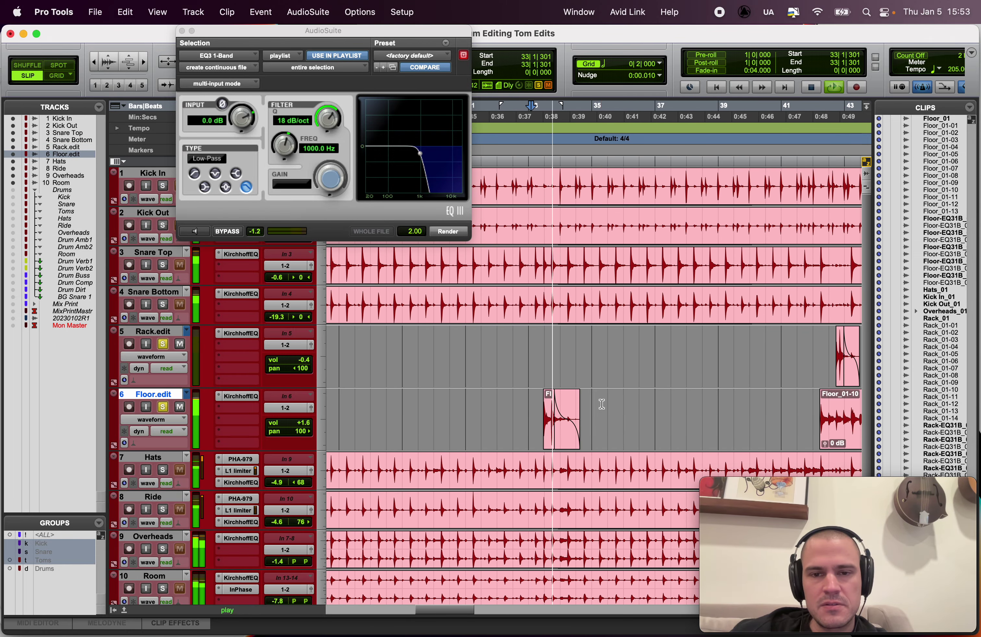
key(space)
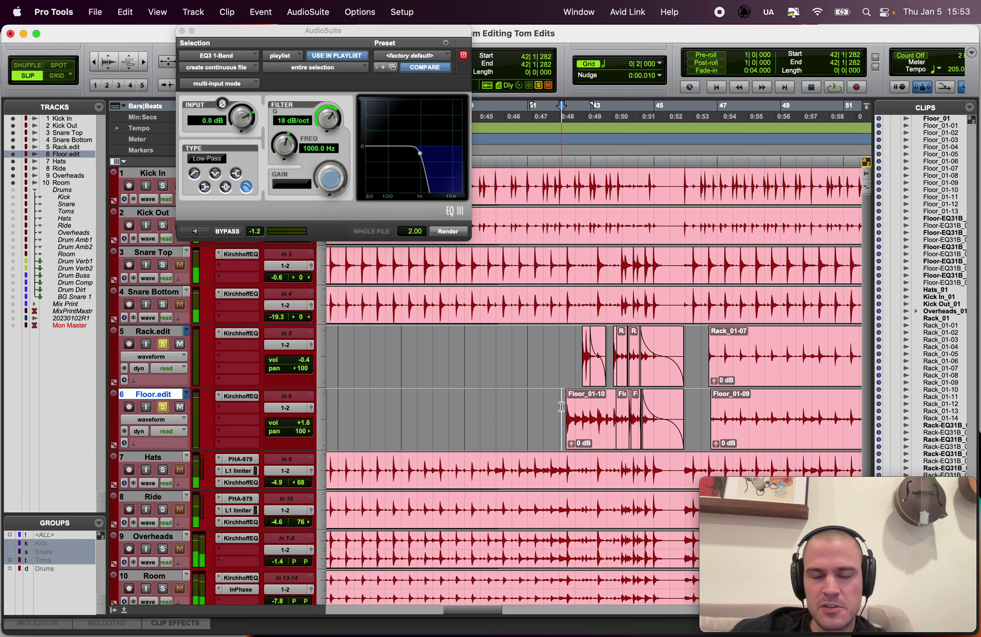
scroll(562, 407, right, 2)
key(space)
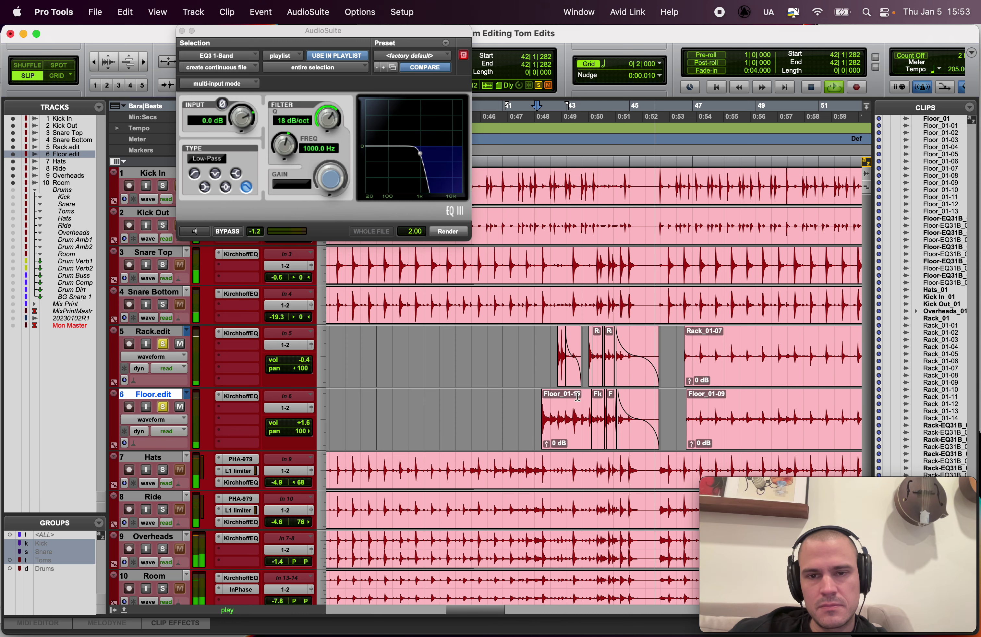
key(space)
drag(589, 350, 644, 349)
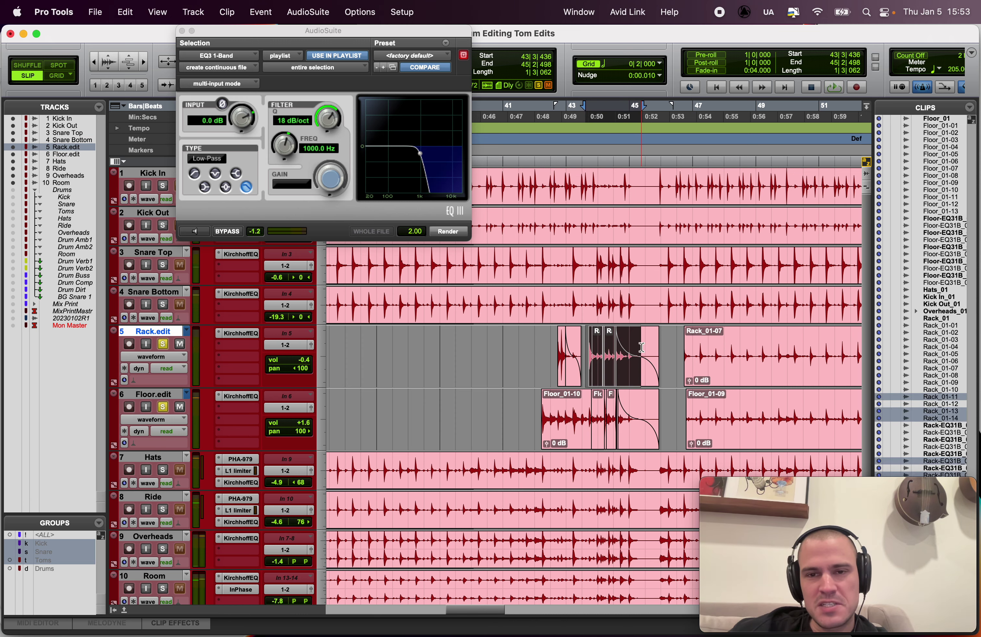
key(super+bracketright)
key(super+bracketright)
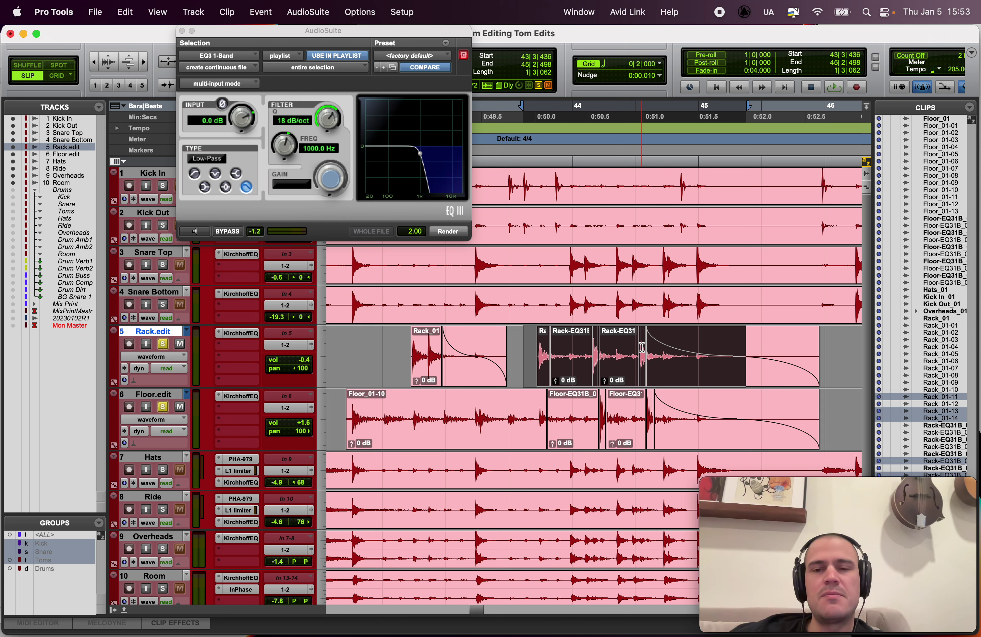
key(space)
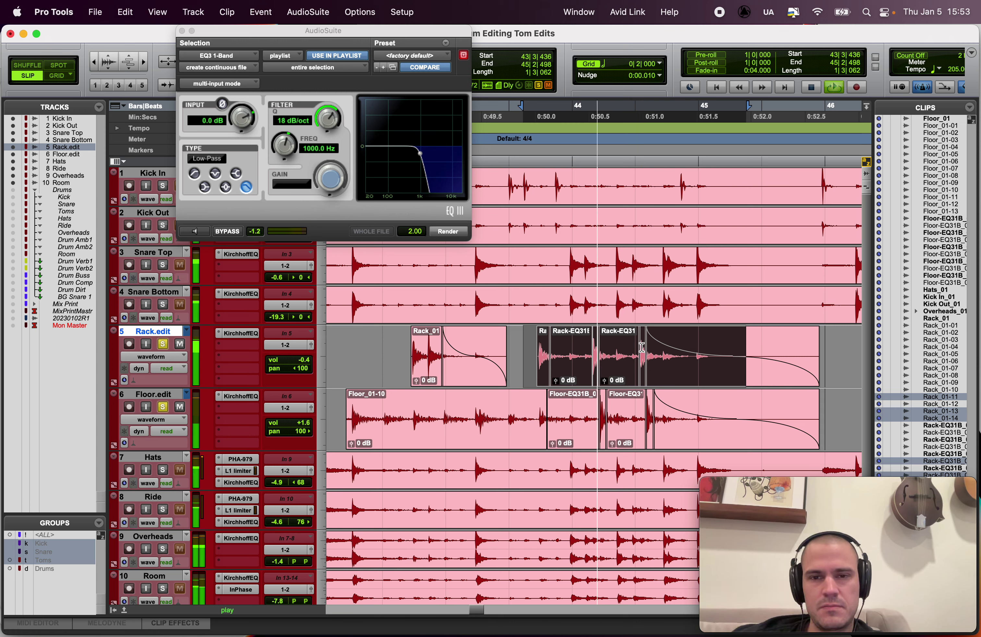
key(super+z)
key(super+z)
key(super+z)
key(super+z)
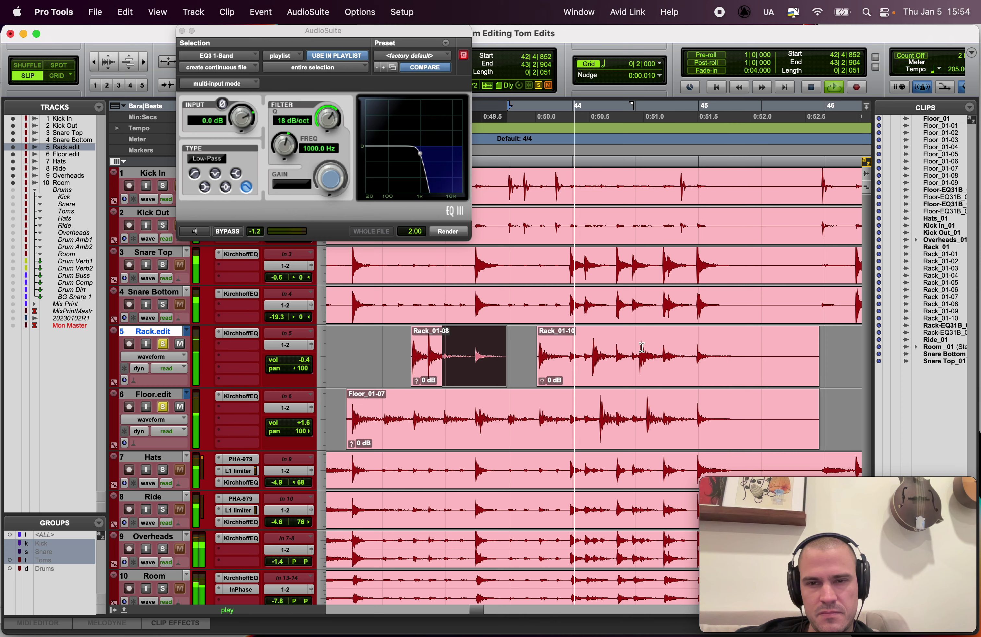
key(super+shift+z)
key(super+shift+z)
key(super+shift+z)
key(super+shift+z)
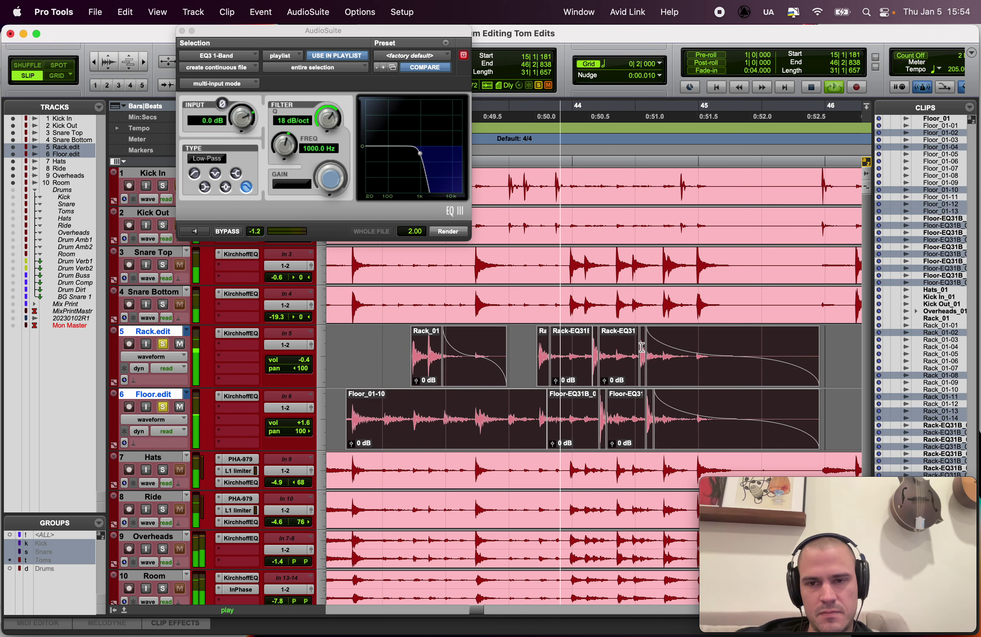
key(space)
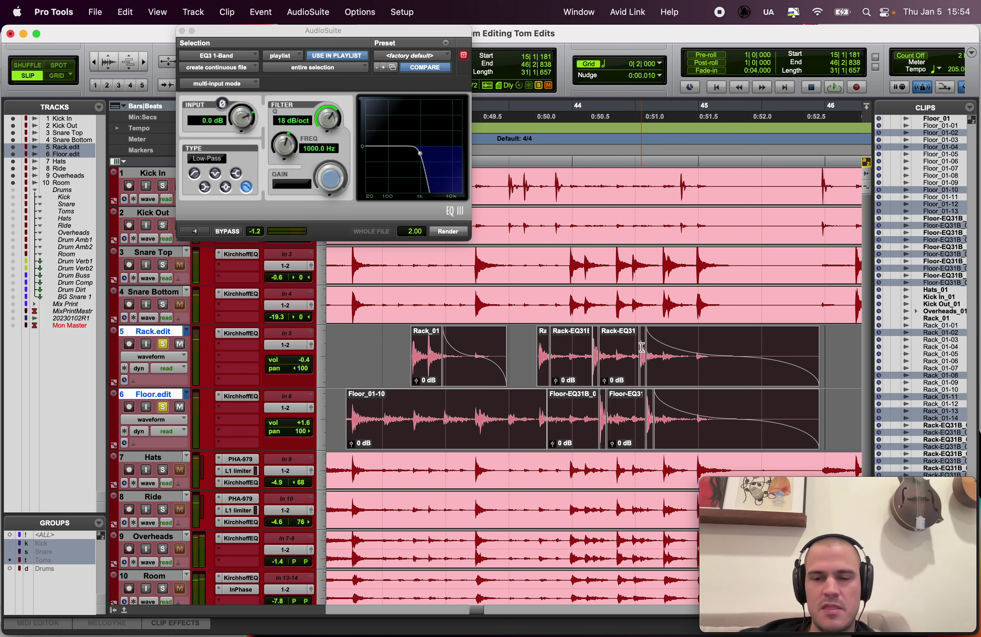